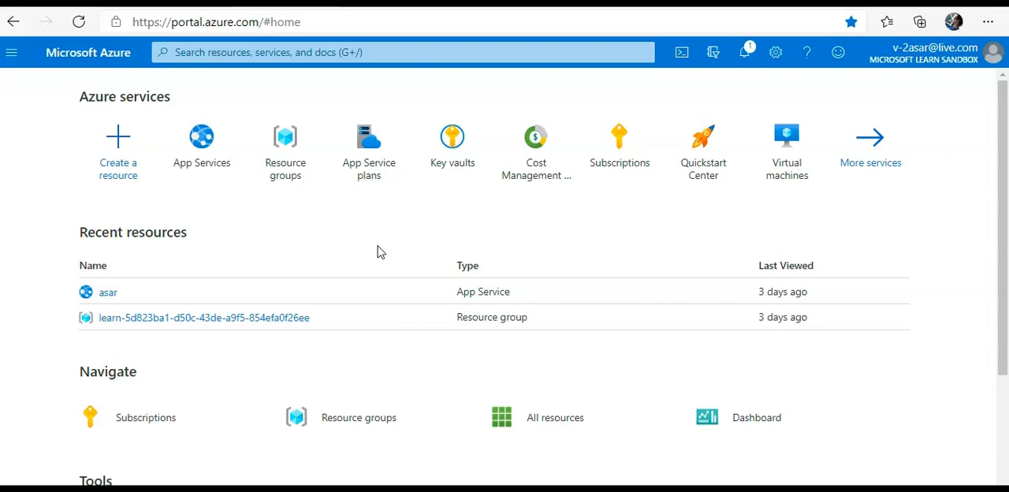
Try to start Azure Cloud Shell while in the Microsoft Learn Sandbox directory.
{"action": "left_click", "coordinate": [90, 405]}
{"action": "left_click", "coordinate": [683, 53]}
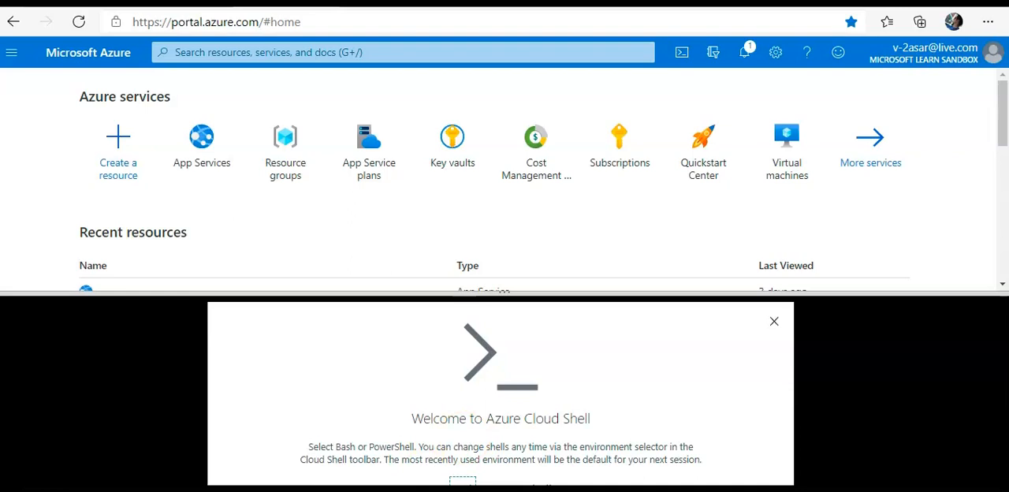
{"action": "left_click", "coordinate": [528, 482]}
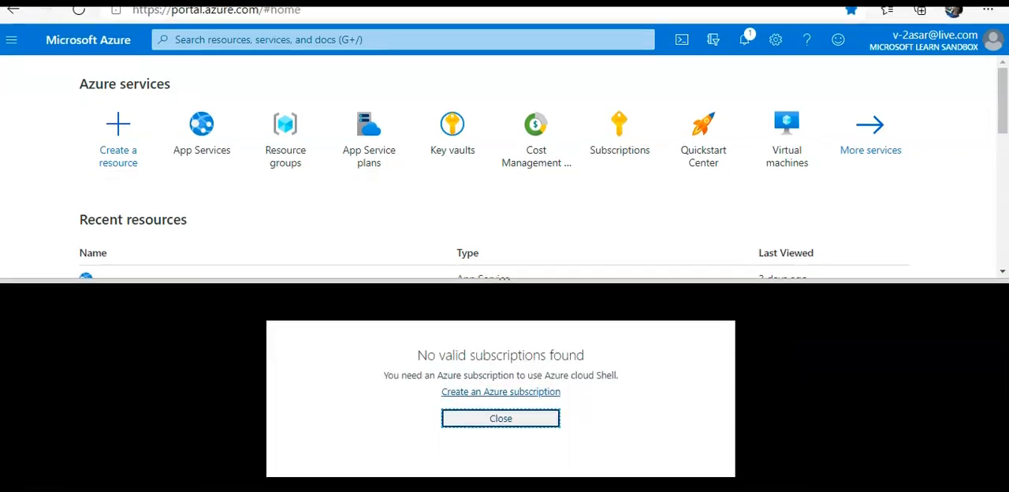
{"action": "left_click", "coordinate": [523, 422]}
{"action": "left_click", "coordinate": [117, 162]}
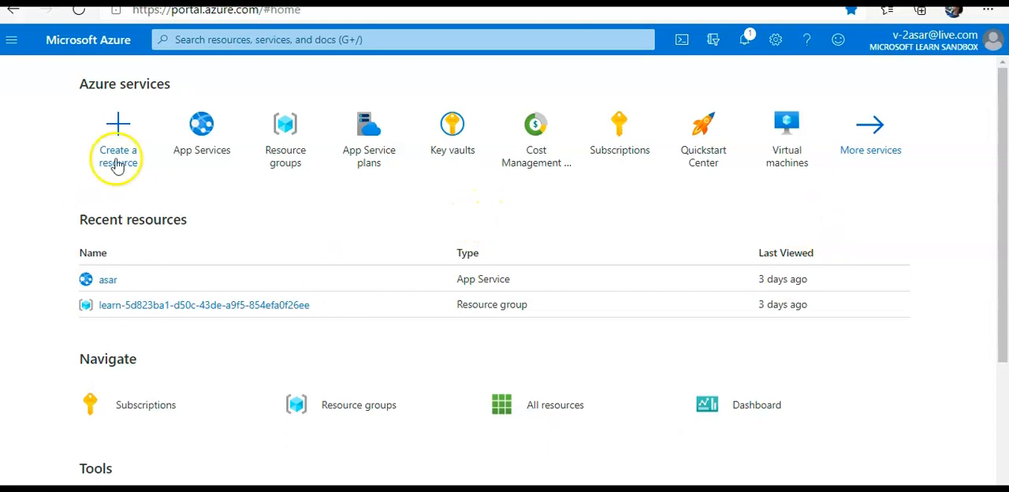
Switch the portal to the Default Directory and return to the home page.
{"action": "left_click", "coordinate": [713, 41]}
{"action": "scroll", "coordinate": [840, 275], "scroll_direction": "down", "scroll_amount": 3}
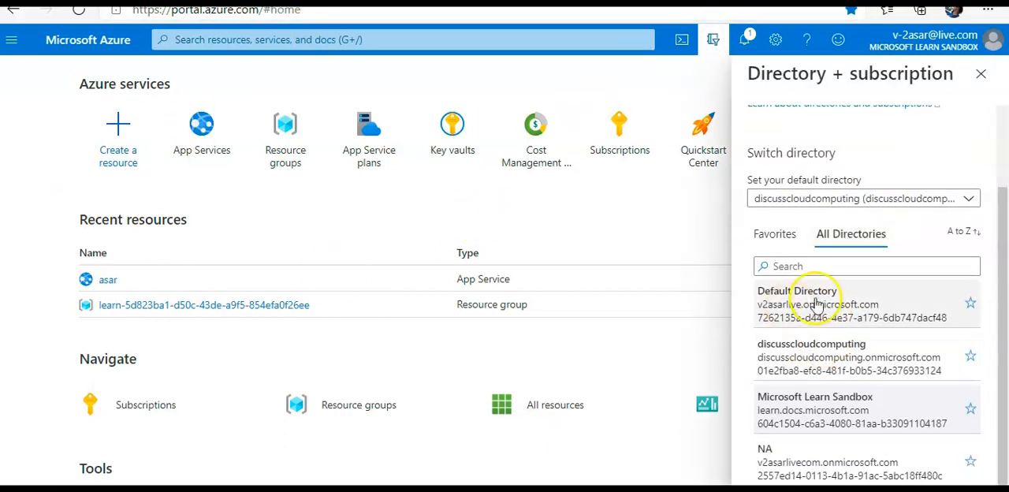
{"action": "left_click", "coordinate": [815, 303]}
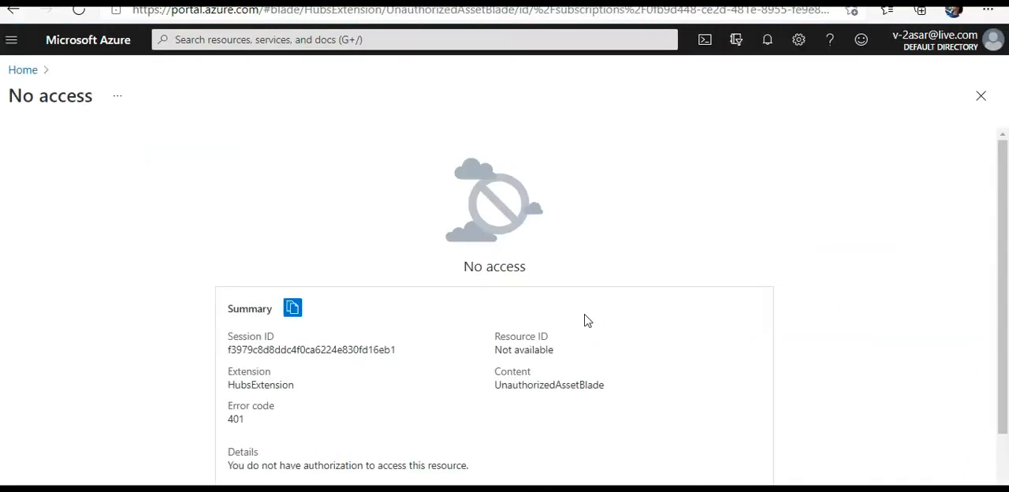
{"action": "left_click", "coordinate": [32, 70]}
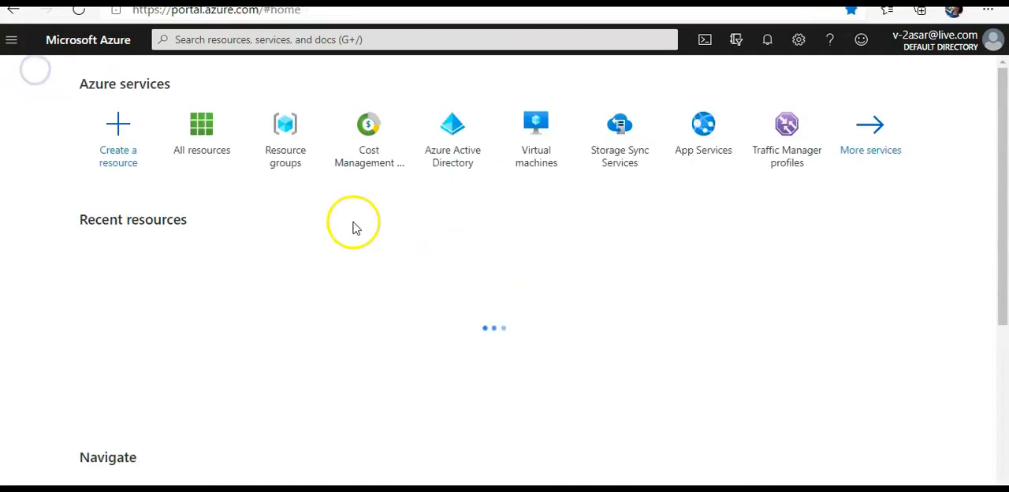
Start a Bash Cloud Shell, enlarge its pane, and define the variable STORAGE_ACCOUNT_NAME=mslearnwebjobs$RANDOM.
{"action": "left_click", "coordinate": [701, 48]}
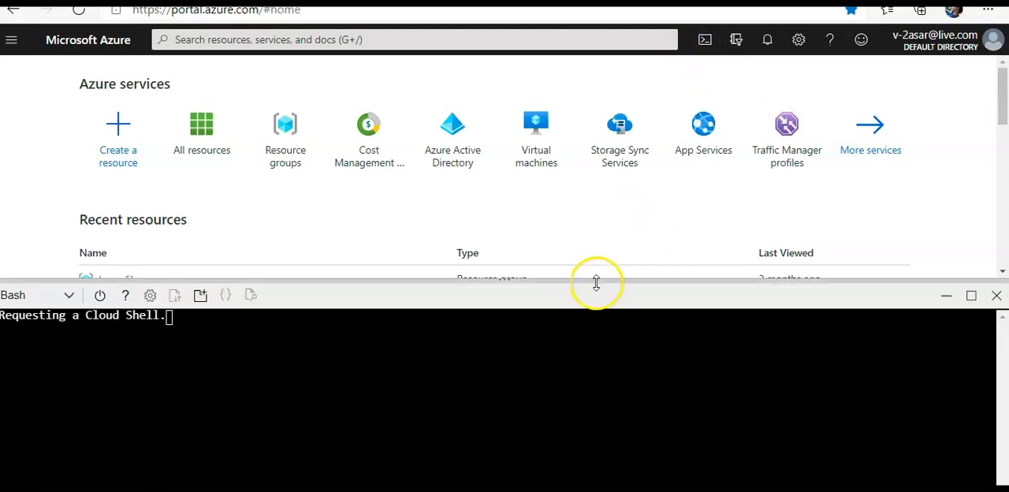
{"action": "left_click_drag", "start_coordinate": [594, 281], "coordinate": [595, 235]}
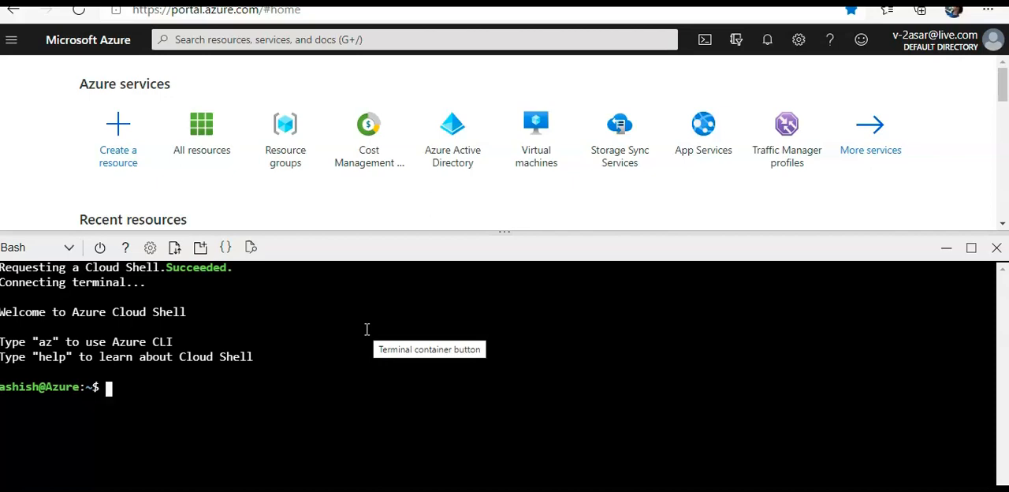
{"action": "left_click", "coordinate": [84, 471]}
{"action": "left_click", "coordinate": [149, 389]}
{"action": "right_click", "coordinate": [142, 389]}
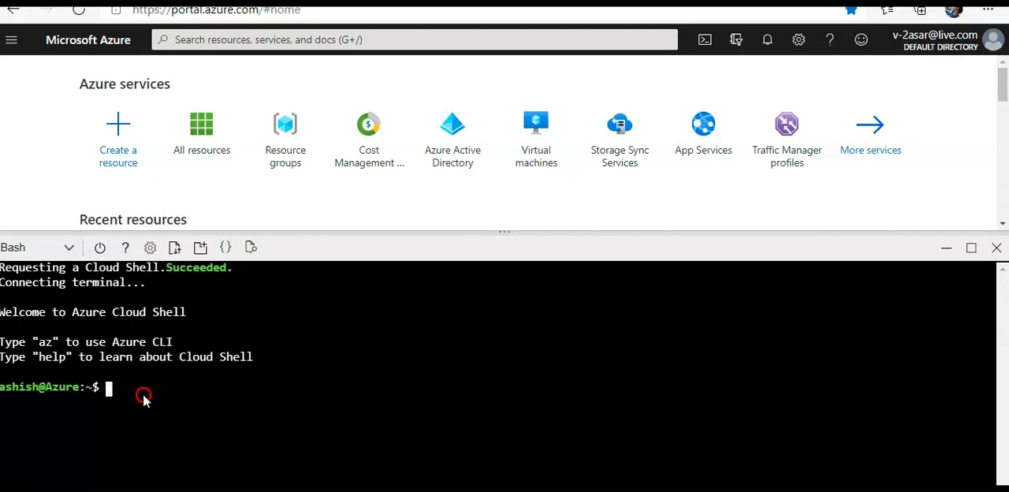
{"action": "left_click", "coordinate": [199, 186]}
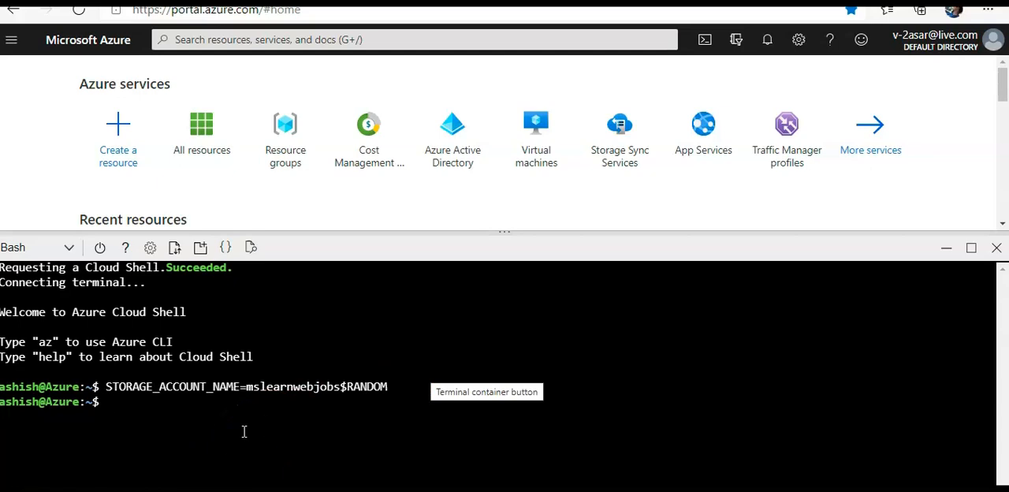
Try to create a resource group with "az group create -name mslearn-webjobs --location east-us".
{"action": "type", "text": "AZ GROUP"}
{"action": "key", "text": "BackSpace"}
{"action": "key", "text": "BackSpace"}
{"action": "key", "text": "BackSpace"}
{"action": "key", "text": "BackSpace"}
{"action": "key", "text": "BackSpace"}
{"action": "key", "text": "BackSpace"}
{"action": "key", "text": "BackSpace"}
{"action": "key", "text": "BackSpace"}
{"action": "key", "text": "BackSpace"}
{"action": "type", "text": "az group create "}
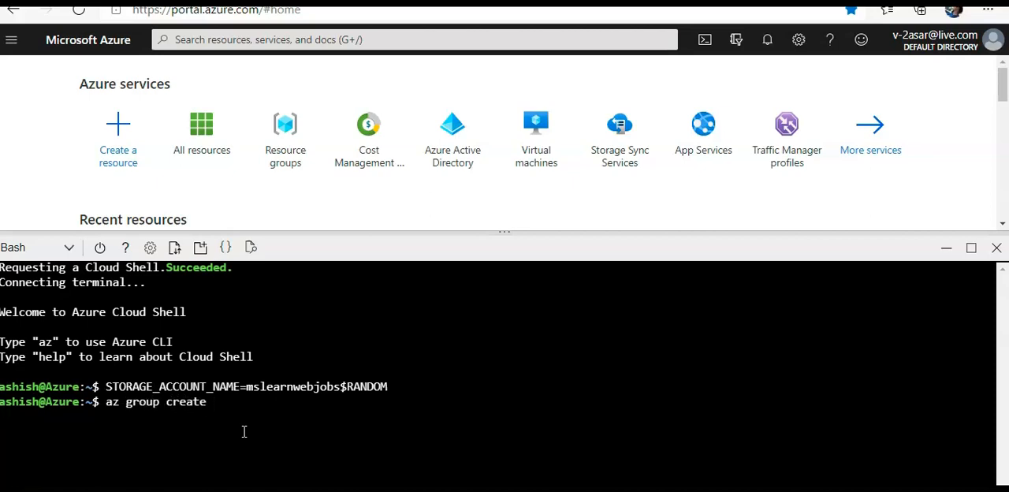
{"action": "type", "text": "-name mslearn-webjobs"}
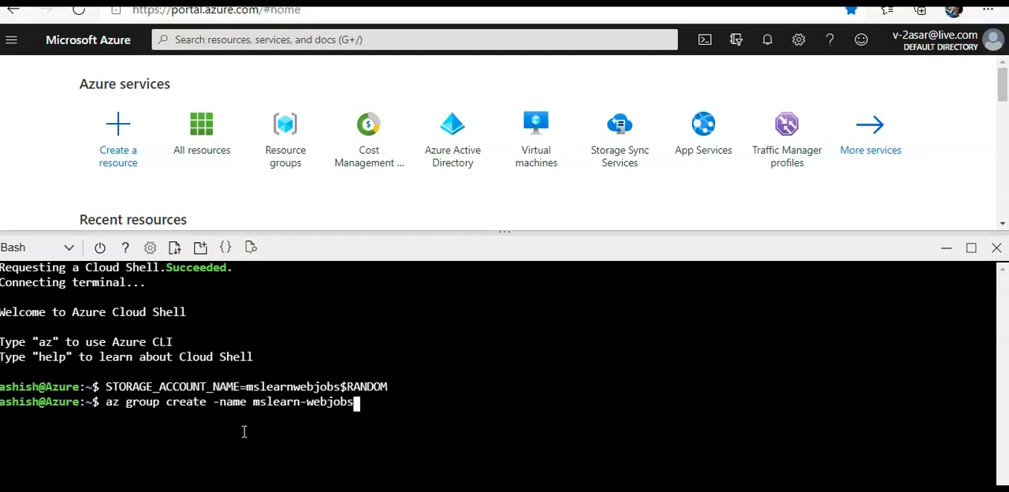
{"action": "type", "text": " --location "}
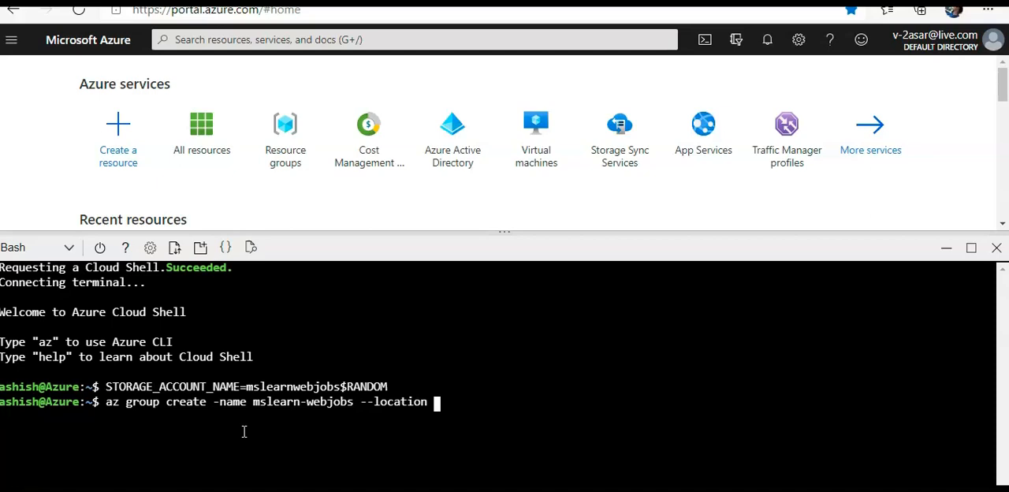
{"action": "type", "text": "east-us"}
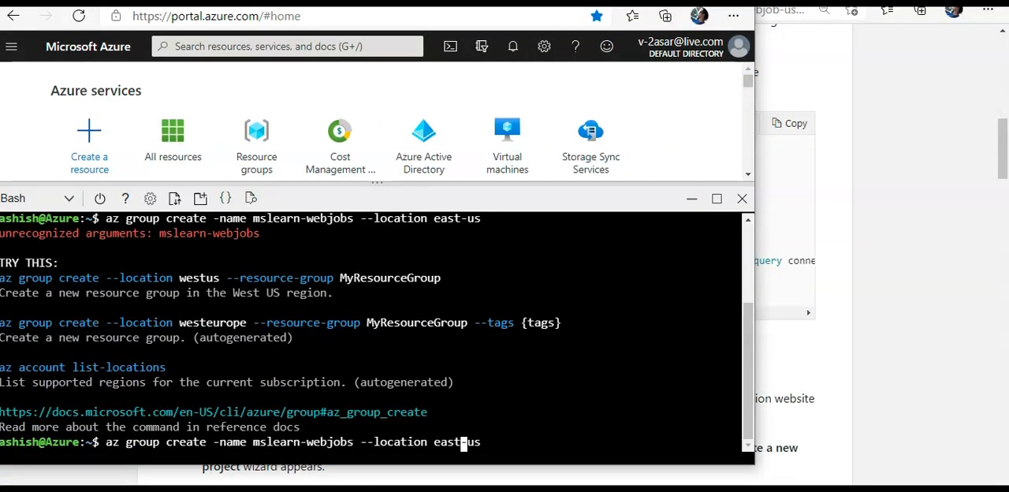
Correct the argument to --name, change the group name to asar-webjobs, and run the resource group command with location east-us.
{"action": "key", "text": "Left"}
{"action": "key", "text": "Left"}
{"action": "key", "text": "Left"}
{"action": "key", "text": "Left"}
{"action": "key", "text": "Left"}
{"action": "key", "text": "Left"}
{"action": "key", "text": "Left"}
{"action": "key", "text": "Left"}
{"action": "key", "text": "Left"}
{"action": "key", "text": "Left"}
{"action": "key", "text": "Left"}
{"action": "key", "text": "Left"}
{"action": "key", "text": "Left"}
{"action": "key", "text": "Left"}
{"action": "key", "text": "Left"}
{"action": "key", "text": "Left"}
{"action": "key", "text": "Left"}
{"action": "key", "text": "Left"}
{"action": "key", "text": "Left"}
{"action": "key", "text": "Left"}
{"action": "key", "text": "Left"}
{"action": "key", "text": "Left"}
{"action": "key", "text": "Left"}
{"action": "key", "text": "Left"}
{"action": "key", "text": "Left"}
{"action": "key", "text": "Left"}
{"action": "key", "text": "Left"}
{"action": "key", "text": "Right"}
{"action": "key", "text": "Right"}
{"action": "key", "text": "Right"}
{"action": "key", "text": "Right"}
{"action": "key", "text": "Left"}
{"action": "key", "text": "BackSpace"}
{"action": "key", "text": "BackSpace"}
{"action": "key", "text": "BackSpace"}
{"action": "key", "text": "BackSpace"}
{"action": "key", "text": "BackSpace"}
{"action": "key", "text": "BackSpace"}
{"action": "key", "text": "BackSpace"}
{"action": "type", "text": "asar"}
{"action": "key", "text": "Return"}
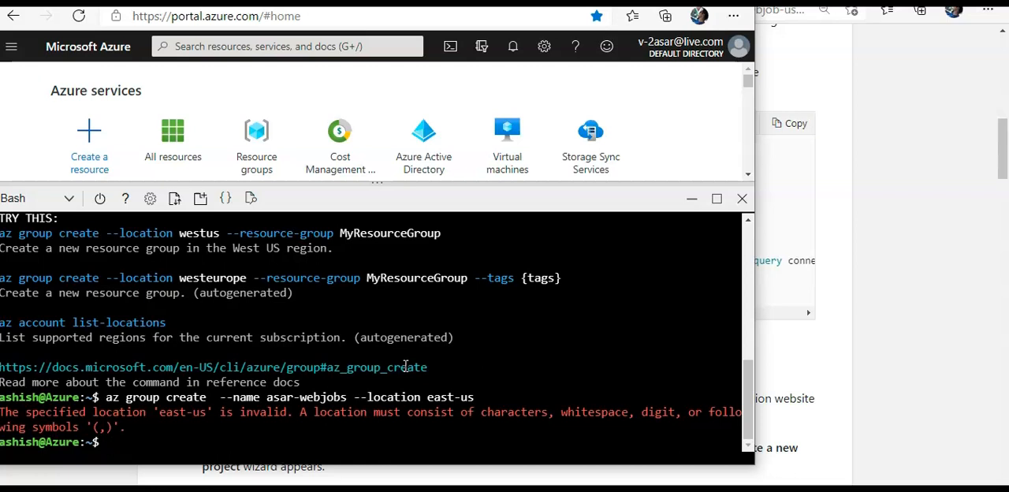
Create the resource group by running the previous command with the name mslearn-webjobs and the location eastus.
{"action": "key", "text": "Up"}
{"action": "key", "text": "Left"}
{"action": "key", "text": "Left"}
{"action": "key", "text": "Left"}
{"action": "key", "text": "Left"}
{"action": "key", "text": "Left"}
{"action": "key", "text": "Left"}
{"action": "key", "text": "Left"}
{"action": "key", "text": "Left"}
{"action": "key", "text": "Left"}
{"action": "key", "text": "Left"}
{"action": "key", "text": "Left"}
{"action": "key", "text": "Left"}
{"action": "key", "text": "Left"}
{"action": "key", "text": "Left"}
{"action": "key", "text": "Left"}
{"action": "key", "text": "Left"}
{"action": "key", "text": "Left"}
{"action": "key", "text": "Left"}
{"action": "key", "text": "Left"}
{"action": "key", "text": "Left"}
{"action": "key", "text": "Left"}
{"action": "key", "text": "Right"}
{"action": "key", "text": "Right"}
{"action": "key", "text": "Right"}
{"action": "key", "text": "Right"}
{"action": "key", "text": "BackSpace"}
{"action": "key", "text": "BackSpace"}
{"action": "key", "text": "BackSpace"}
{"action": "key", "text": "BackSpace"}
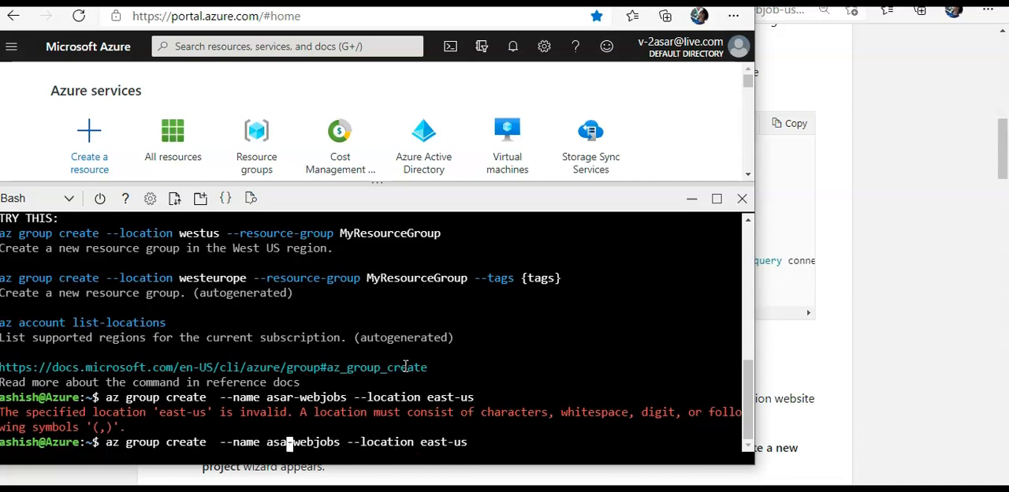
{"action": "type", "text": "mslearn"}
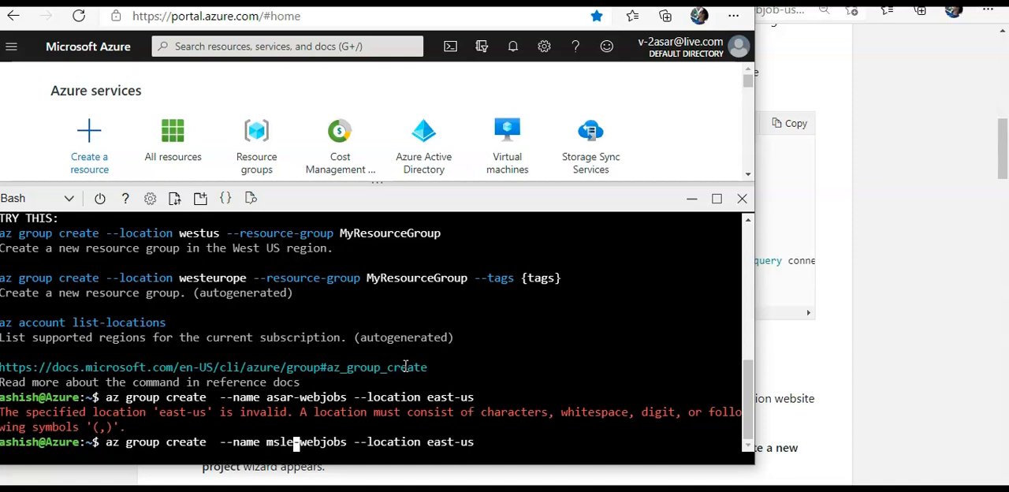
{"action": "key", "text": "Right"}
{"action": "key", "text": "Right"}
{"action": "key", "text": "Right"}
{"action": "key", "text": "Right"}
{"action": "key", "text": "Right"}
{"action": "key", "text": "Right"}
{"action": "key", "text": "Right"}
{"action": "key", "text": "Right"}
{"action": "key", "text": "Right"}
{"action": "key", "text": "Right"}
{"action": "key", "text": "Right"}
{"action": "key", "text": "Right"}
{"action": "key", "text": "Right"}
{"action": "key", "text": "Right"}
{"action": "key", "text": "Right"}
{"action": "key", "text": "Right"}
{"action": "key", "text": "Right"}
{"action": "key", "text": "Right"}
{"action": "key", "text": "Right"}
{"action": "key", "text": "Right"}
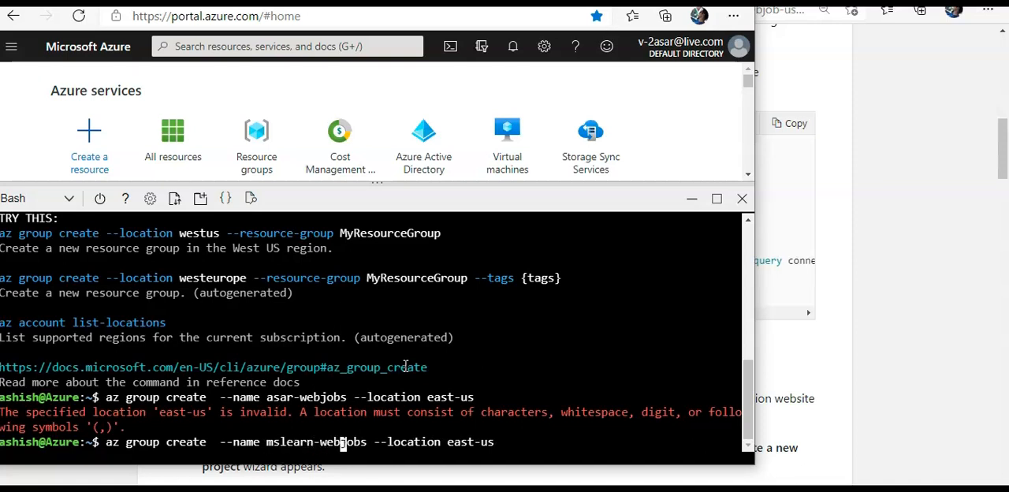
{"action": "key", "text": "Left"}
{"action": "key", "text": "Left"}
{"action": "key", "text": "BackSpace"}
{"action": "key", "text": "Return"}
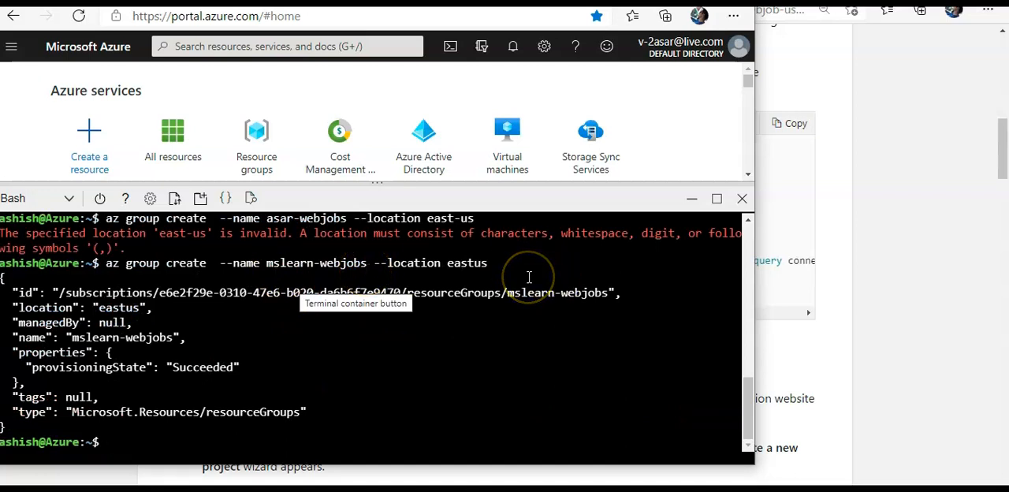
Widen the browser window and enter "az storage account create --name $STORAGE_ACCOUNT_NAME" without running it.
{"action": "left_click_drag", "start_coordinate": [754, 152], "coordinate": [993, 158]}
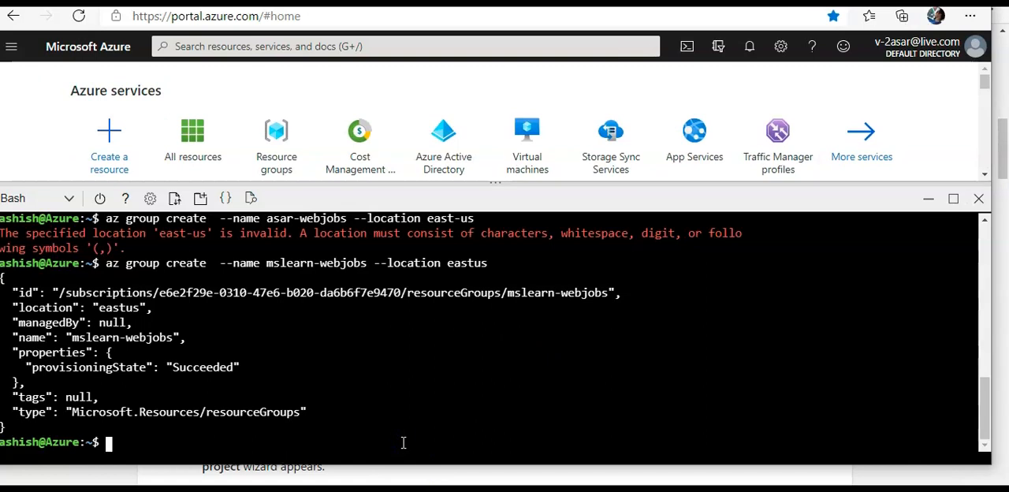
{"action": "type", "text": "az storag"}
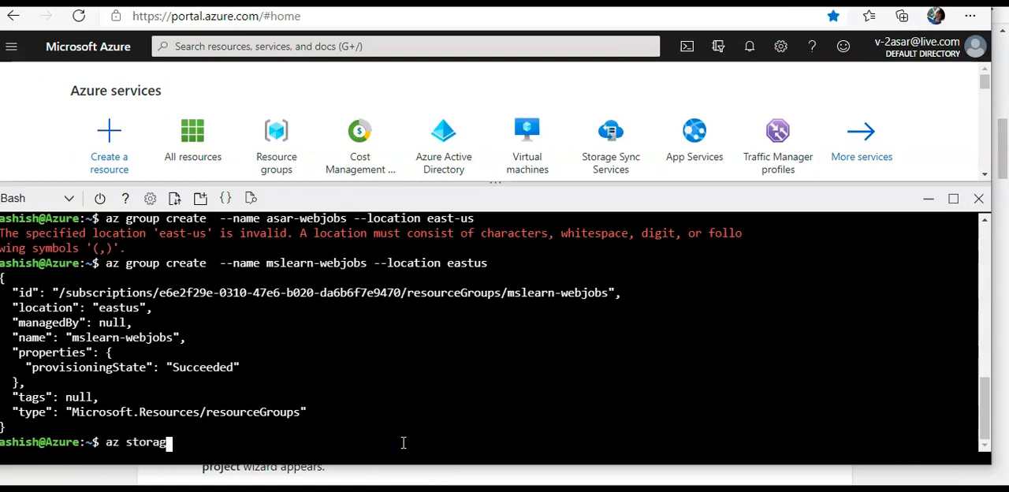
{"action": "type", "text": "e account create "}
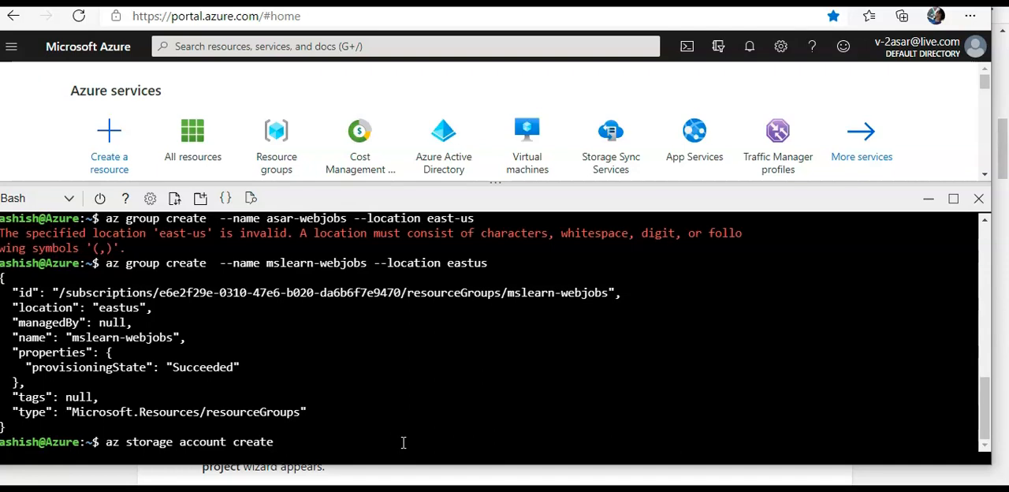
{"action": "type", "text": "--name"}
{"action": "left_click", "coordinate": [457, 341]}
{"action": "scroll", "coordinate": [458, 342], "scroll_direction": "up", "scroll_amount": 10}
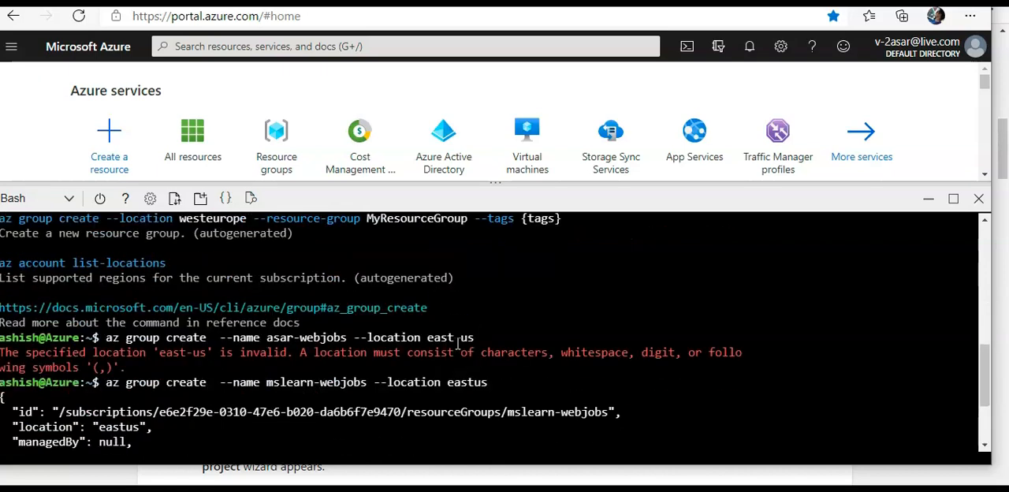
{"action": "scroll", "coordinate": [457, 342], "scroll_direction": "down", "scroll_amount": 10}
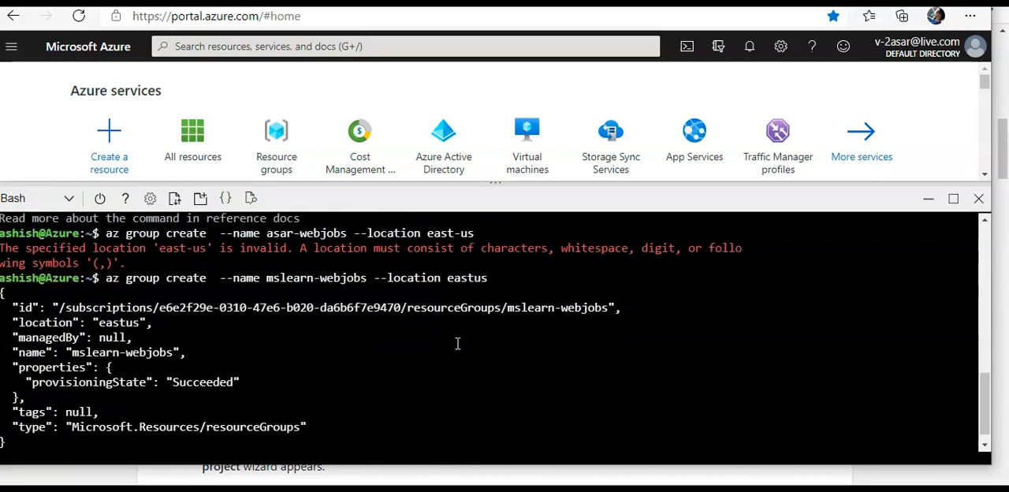
{"action": "scroll", "coordinate": [457, 344], "scroll_direction": "down", "scroll_amount": 1}
{"action": "scroll", "coordinate": [457, 343], "scroll_direction": "up", "scroll_amount": 1}
{"action": "scroll", "coordinate": [457, 344], "scroll_direction": "down", "scroll_amount": 1}
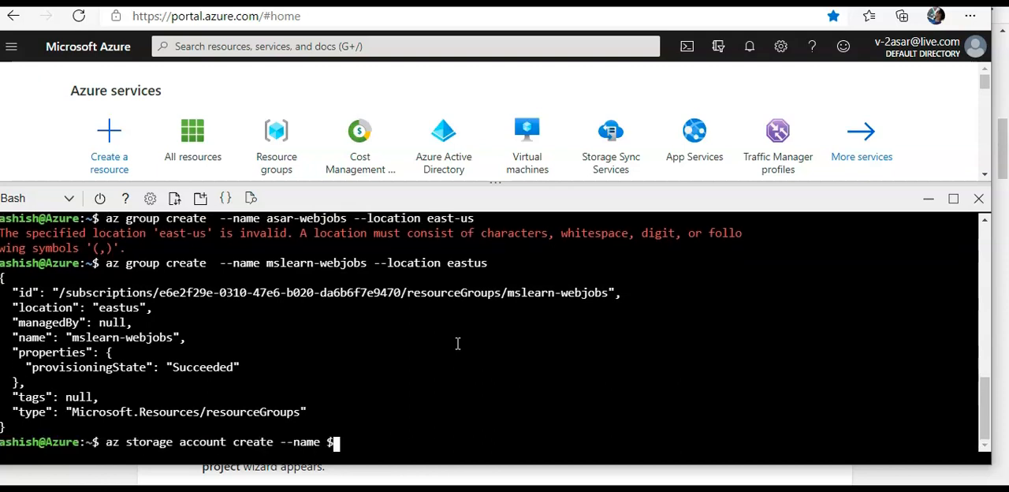
{"action": "type", "text": "STORAGE_ACCOUNT"}
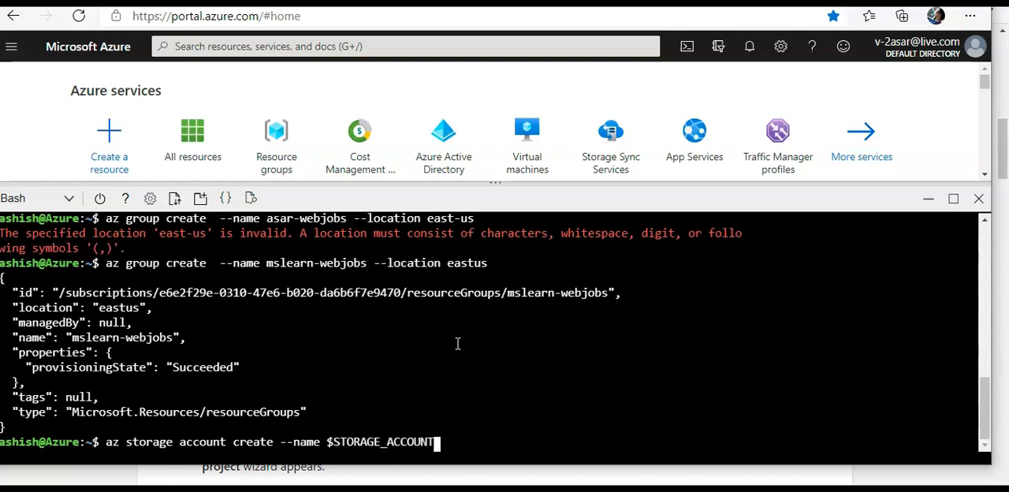
{"action": "type", "text": "_NAME --RESOURCE-GROUP"}
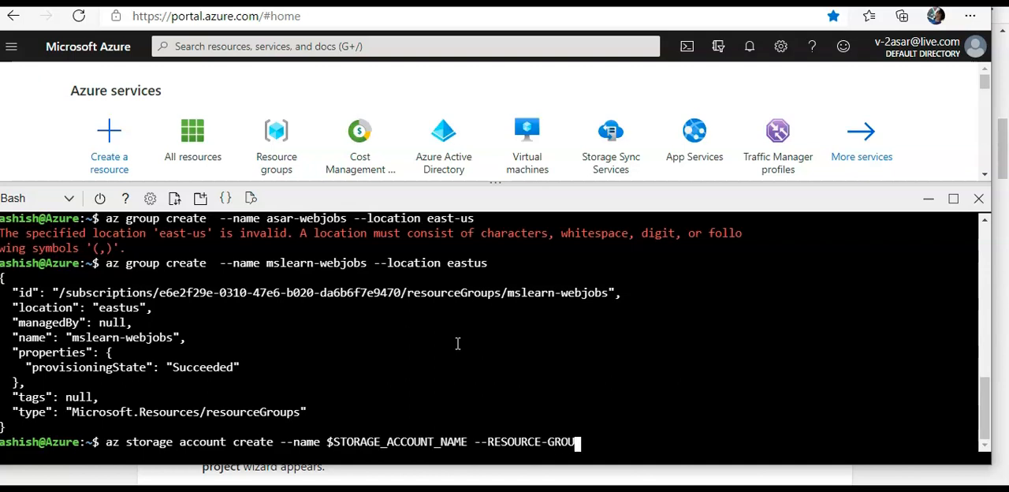
Add "--resource-group mslearn-webjobs" to the command and run it to create the storage account.
{"action": "key", "text": "BackSpace"}
{"action": "key", "text": "BackSpace"}
{"action": "key", "text": "BackSpace"}
{"action": "key", "text": "BackSpace"}
{"action": "key", "text": "BackSpace"}
{"action": "key", "text": "BackSpace"}
{"action": "key", "text": "BackSpace"}
{"action": "key", "text": "BackSpace"}
{"action": "key", "text": "BackSpace"}
{"action": "key", "text": "BackSpace"}
{"action": "key", "text": "BackSpace"}
{"action": "key", "text": "BackSpace"}
{"action": "key", "text": "BackSpace"}
{"action": "key", "text": "BackSpace"}
{"action": "key", "text": "BackSpace"}
{"action": "key", "text": "BackSpace"}
{"action": "key", "text": "BackSpace"}
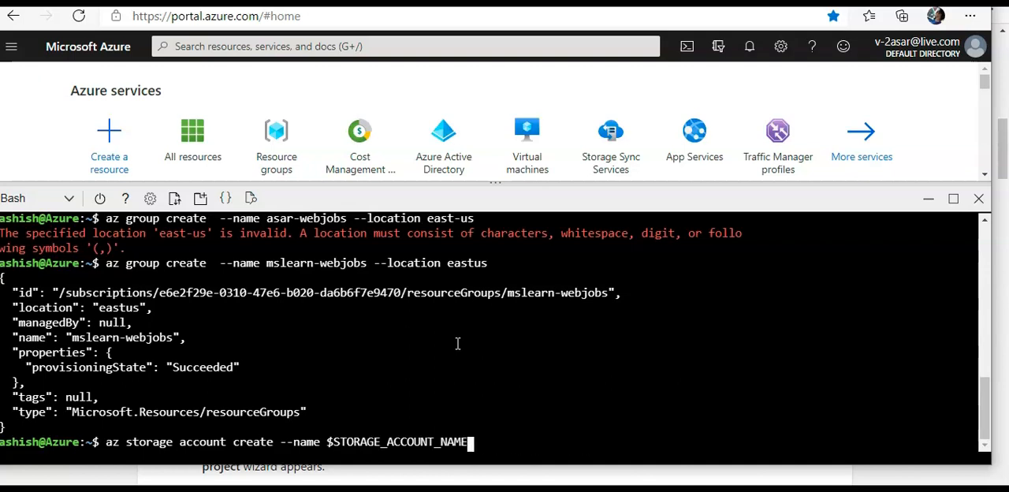
{"action": "type", "text": "--resource-group "}
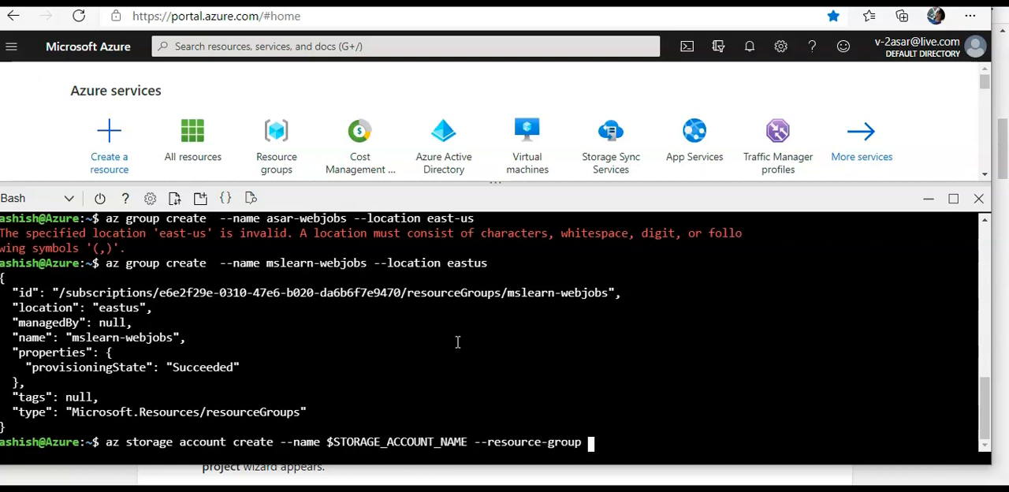
{"action": "type", "text": "mslearn"}
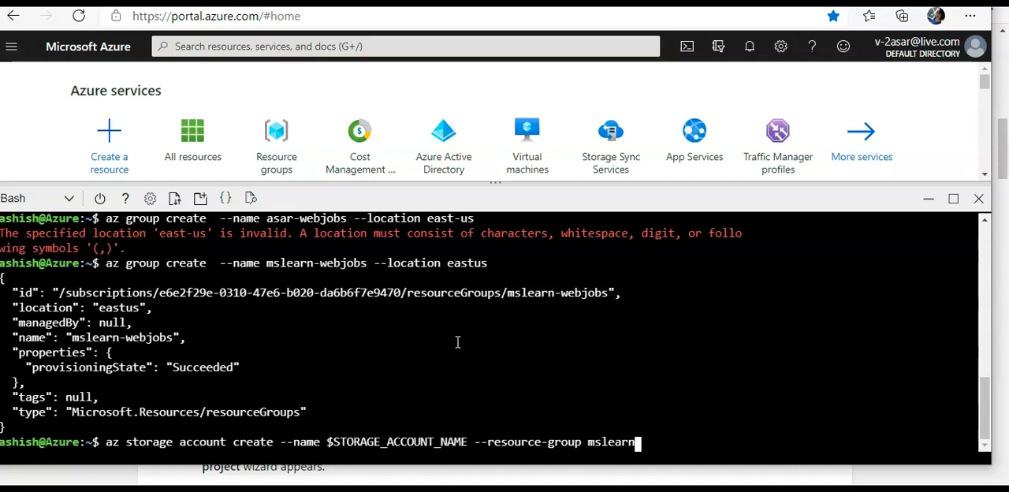
{"action": "type", "text": "-webjobs"}
{"action": "key", "text": "Return"}
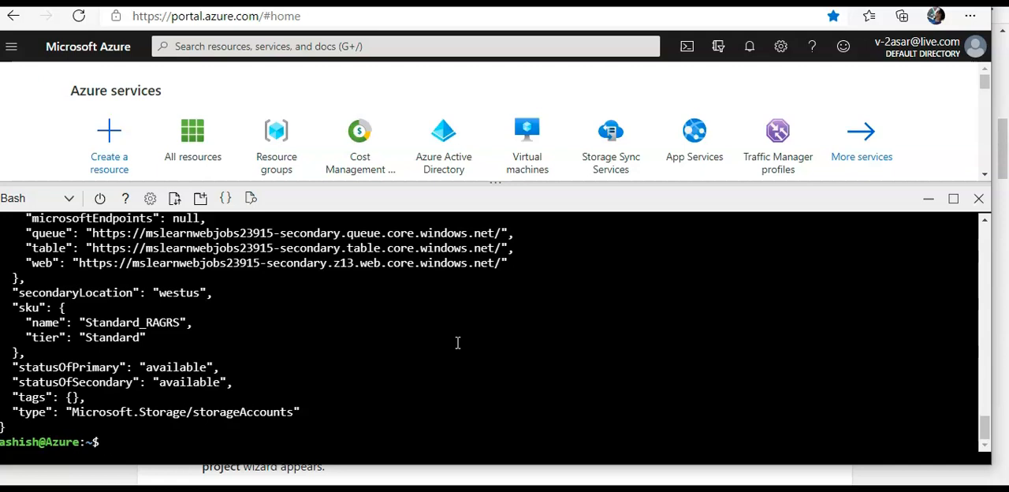
Shrink the Cloud Shell pane and open the mslearnwebjobs23915 storage account from the list of storage accounts.
{"action": "scroll", "coordinate": [278, 380], "scroll_direction": "up", "scroll_amount": 3}
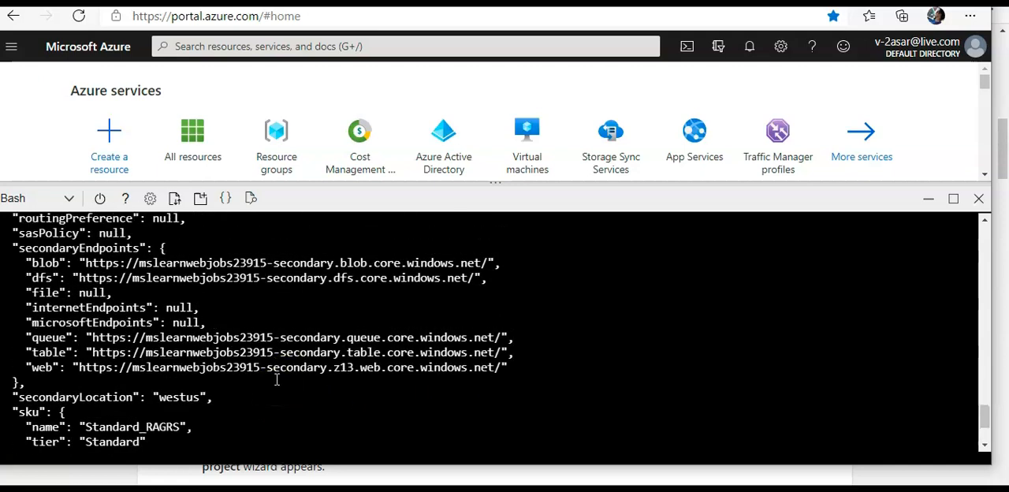
{"action": "left_click_drag", "start_coordinate": [457, 184], "coordinate": [471, 315]}
{"action": "left_click", "coordinate": [193, 131]}
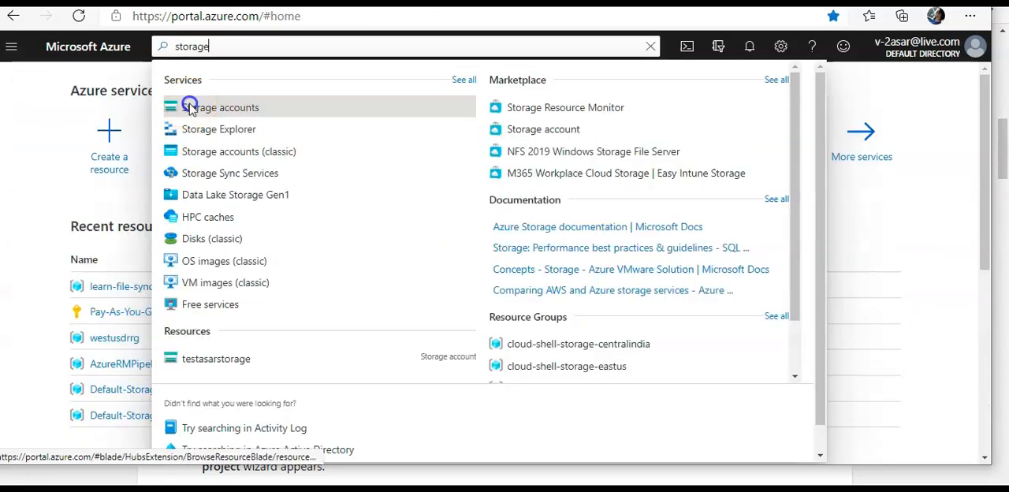
{"action": "left_click", "coordinate": [189, 103]}
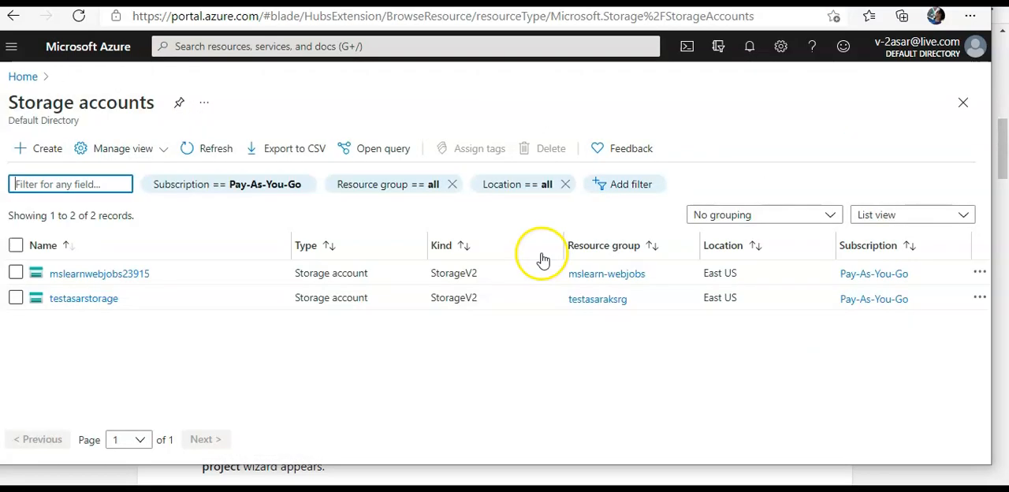
{"action": "left_click", "coordinate": [98, 275]}
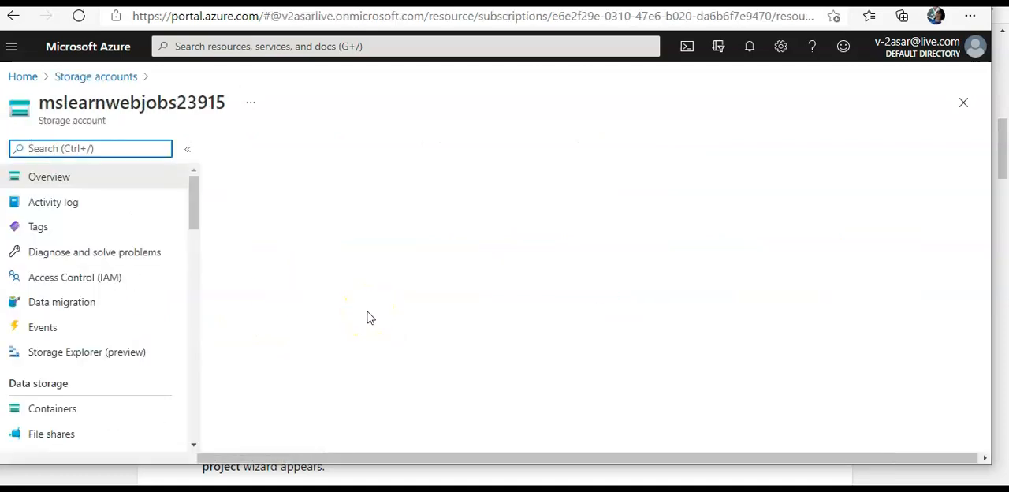
Search the storage account's settings for "connec", open its access keys and reveal them.
{"action": "left_click_drag", "start_coordinate": [195, 206], "coordinate": [198, 264]}
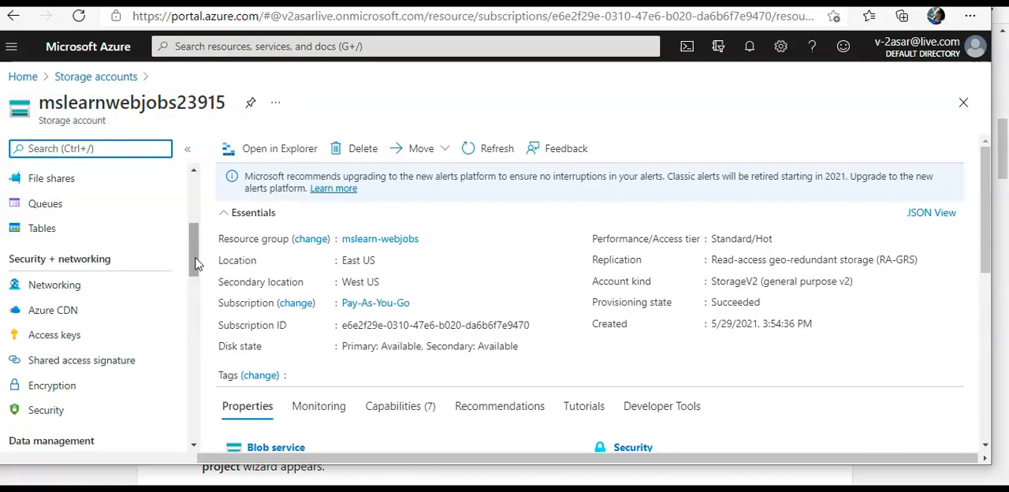
{"action": "left_click", "coordinate": [108, 150]}
{"action": "type", "text": "connec"}
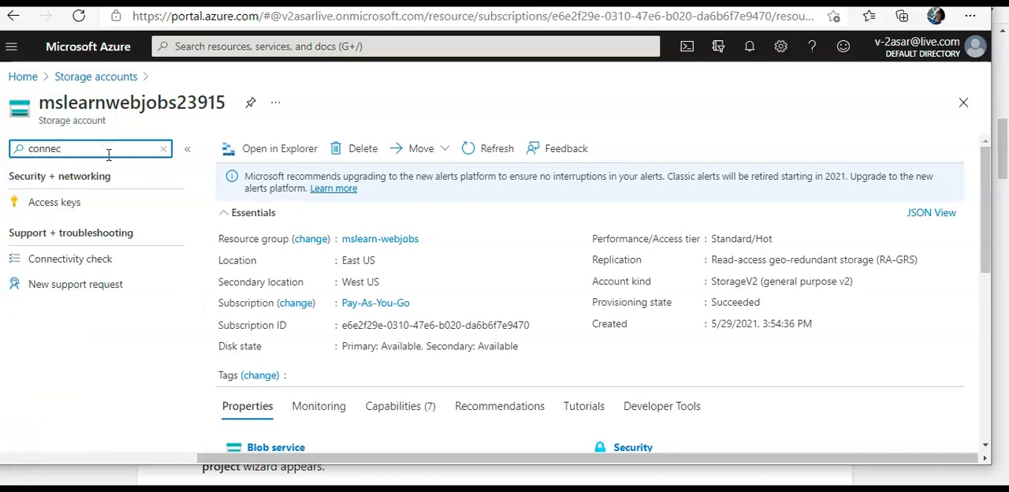
{"action": "left_click", "coordinate": [82, 202]}
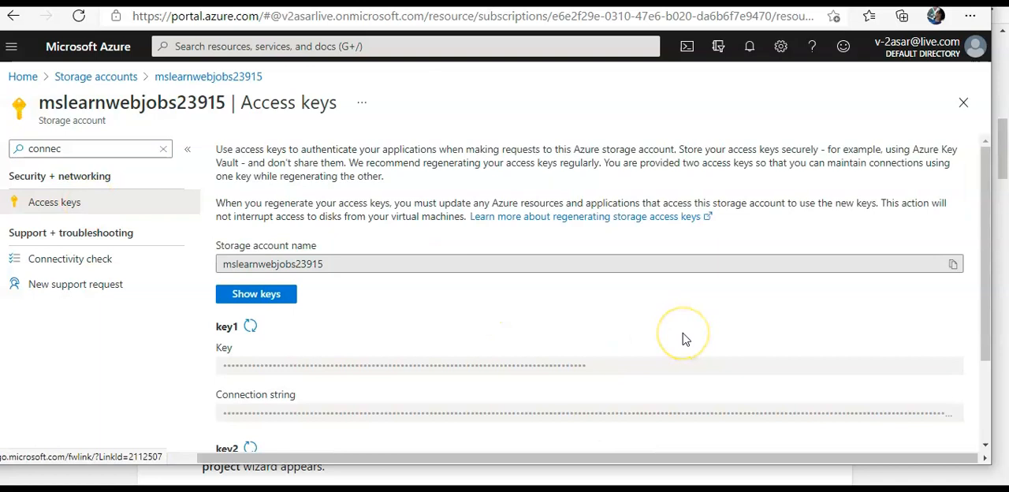
{"action": "scroll", "coordinate": [684, 339], "scroll_direction": "down", "scroll_amount": 3}
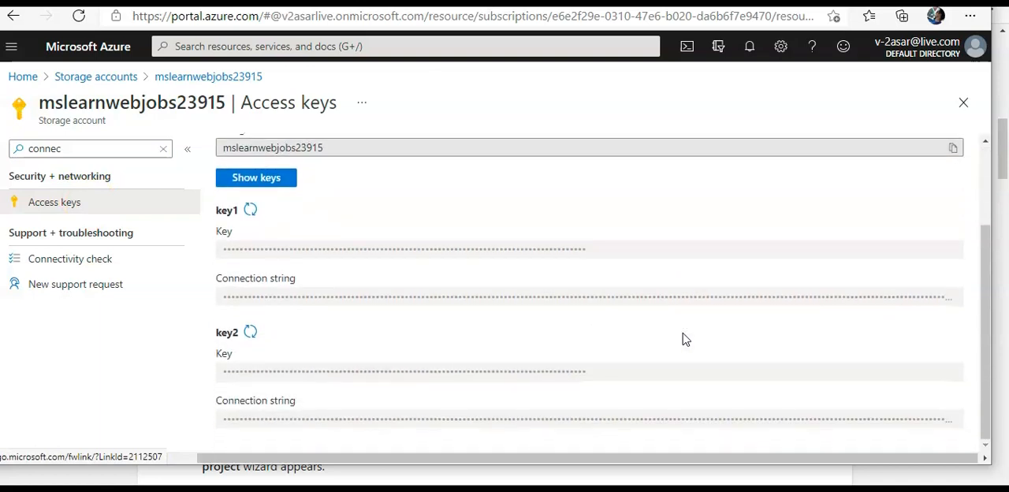
{"action": "left_click", "coordinate": [275, 177]}
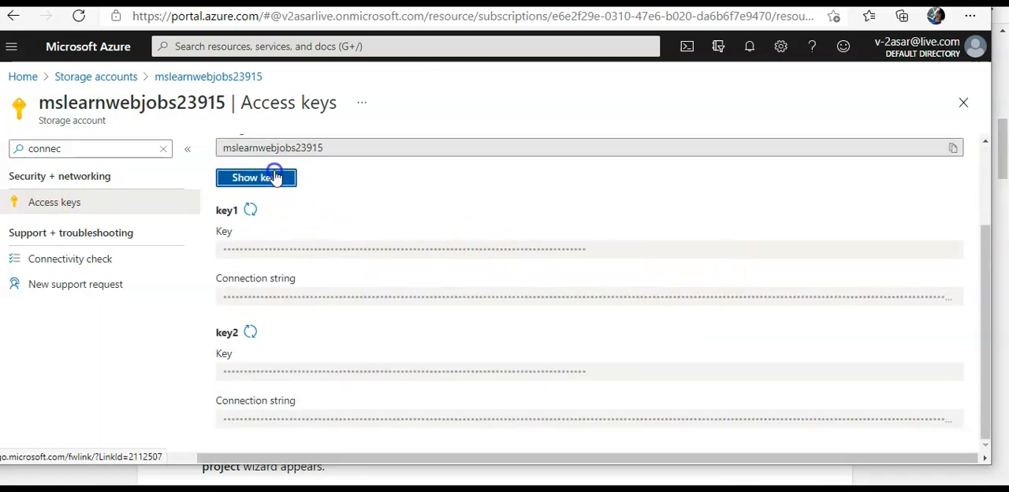
Copy key1's connection string, paste it into a new Notepad document and minimize Notepad.
{"action": "left_click", "coordinate": [954, 299]}
{"action": "key", "text": "super"}
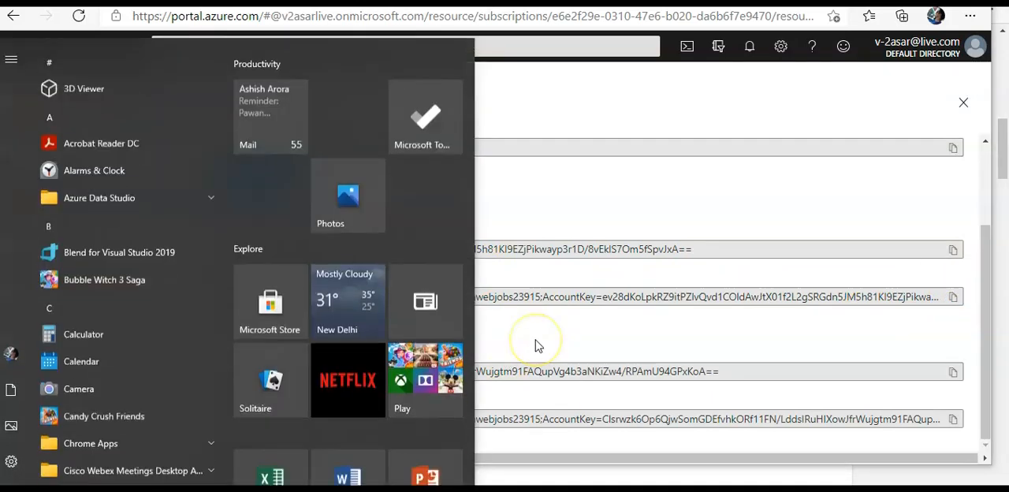
{"action": "type", "text": "notepad"}
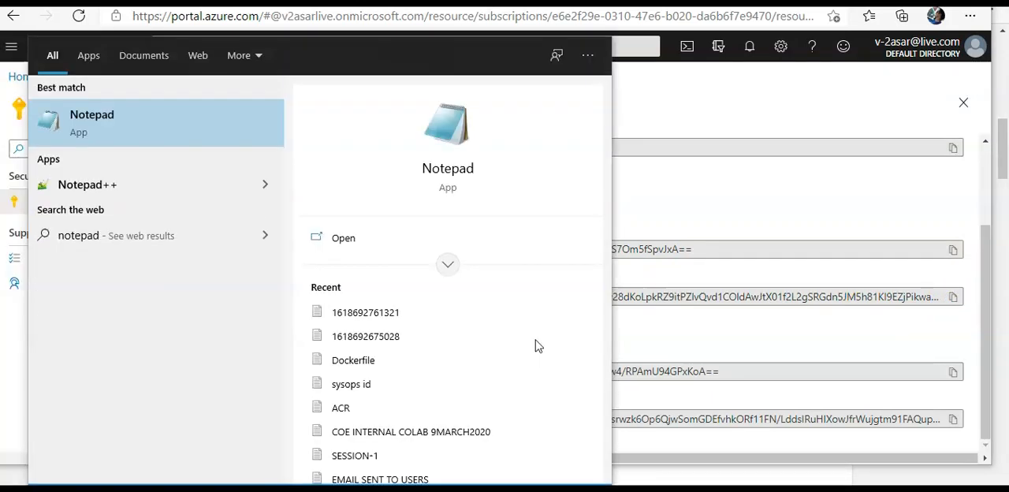
{"action": "key", "text": "Return"}
{"action": "key", "text": "ctrl+v"}
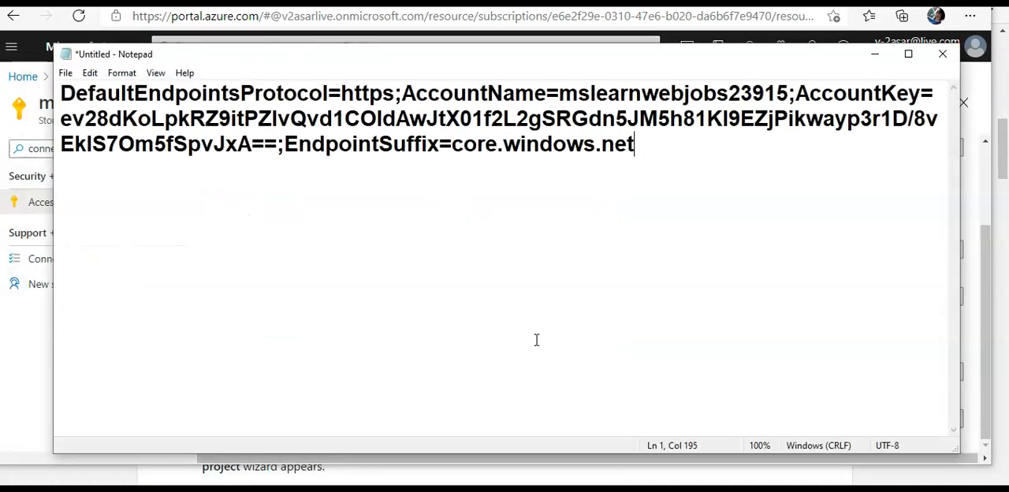
{"action": "left_click", "coordinate": [876, 53]}
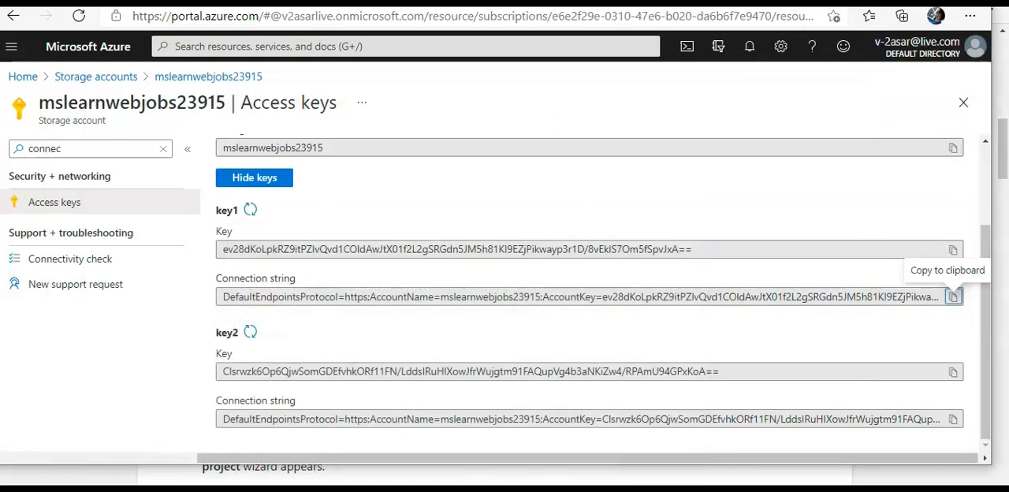
Return to the Azure portal home page and launch Visual Studio 2019.
{"action": "left_click", "coordinate": [16, 76]}
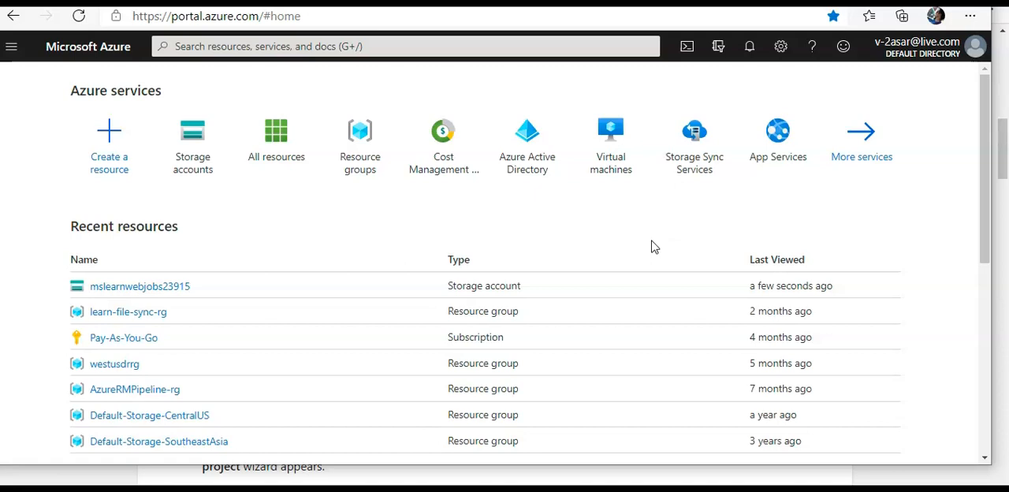
{"action": "key", "text": "super"}
{"action": "type", "text": "visual studio"}
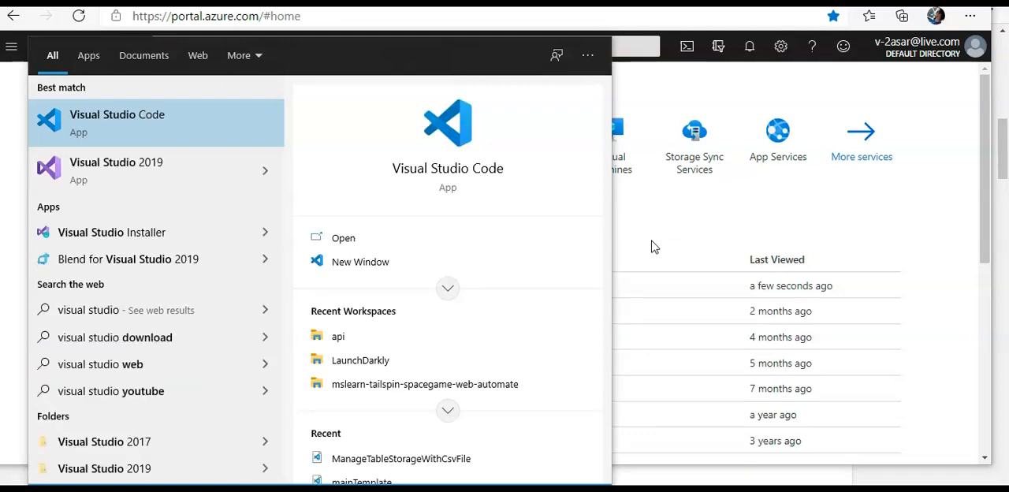
{"action": "left_click", "coordinate": [150, 182]}
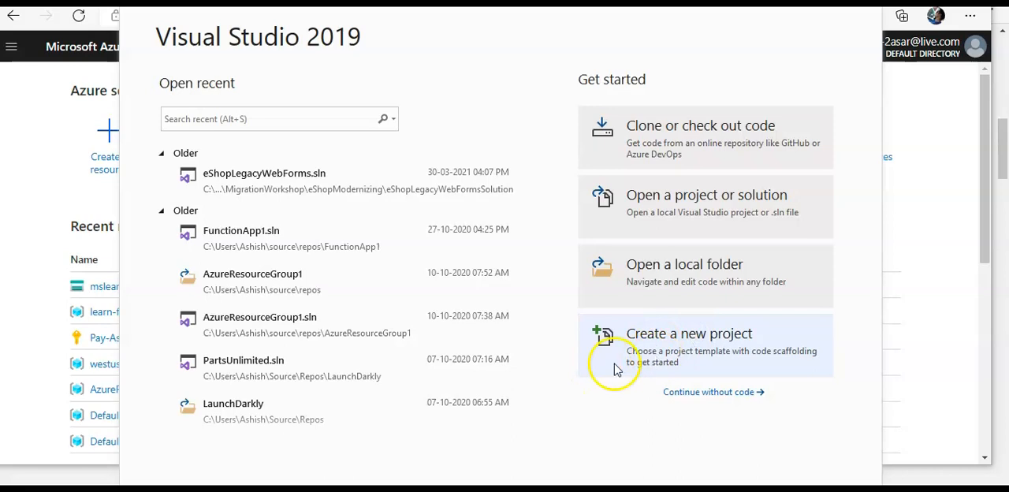
Start a new project, search the templates for "asp.net core web api" and choose the C# ASP.NET Core Web Application template.
{"action": "left_click", "coordinate": [701, 345]}
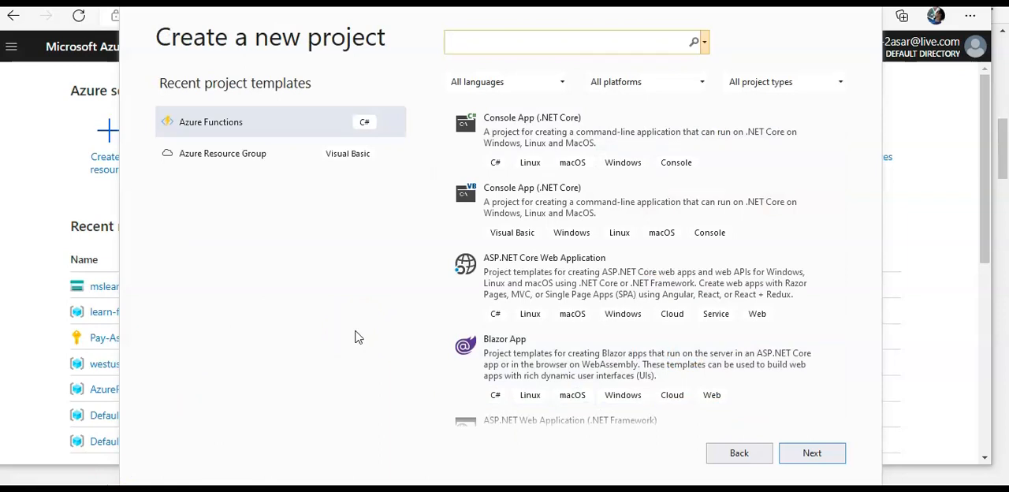
{"action": "left_click", "coordinate": [552, 236]}
{"action": "left_click", "coordinate": [666, 170]}
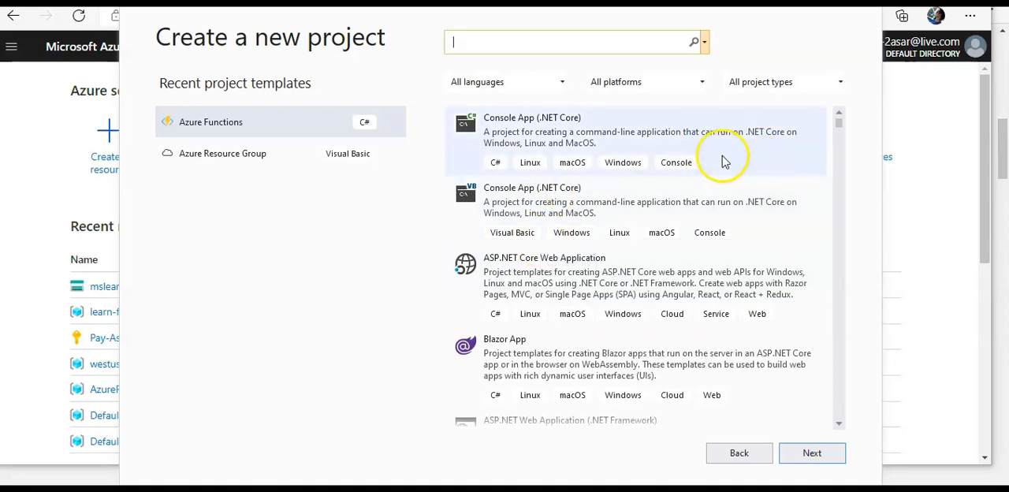
{"action": "type", "text": "asp.net"}
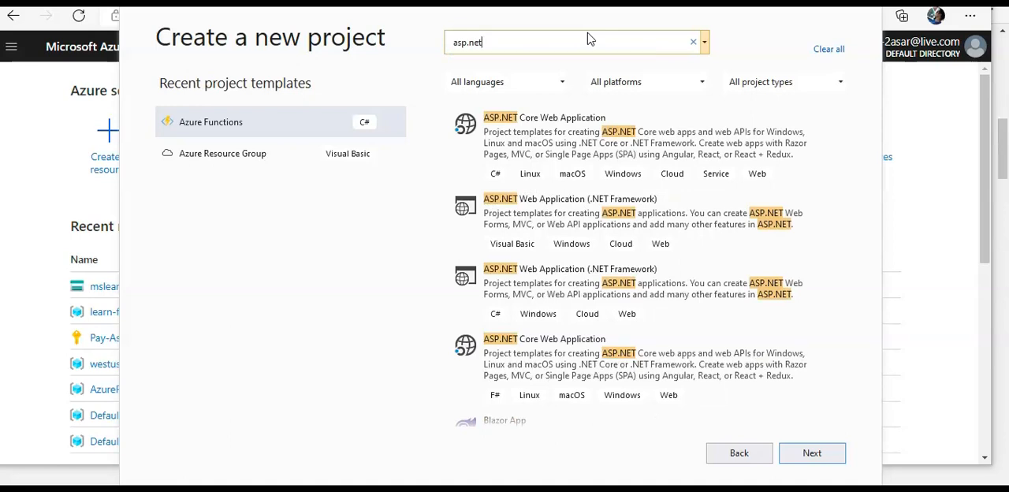
{"action": "scroll", "coordinate": [685, 216], "scroll_direction": "down", "scroll_amount": 8}
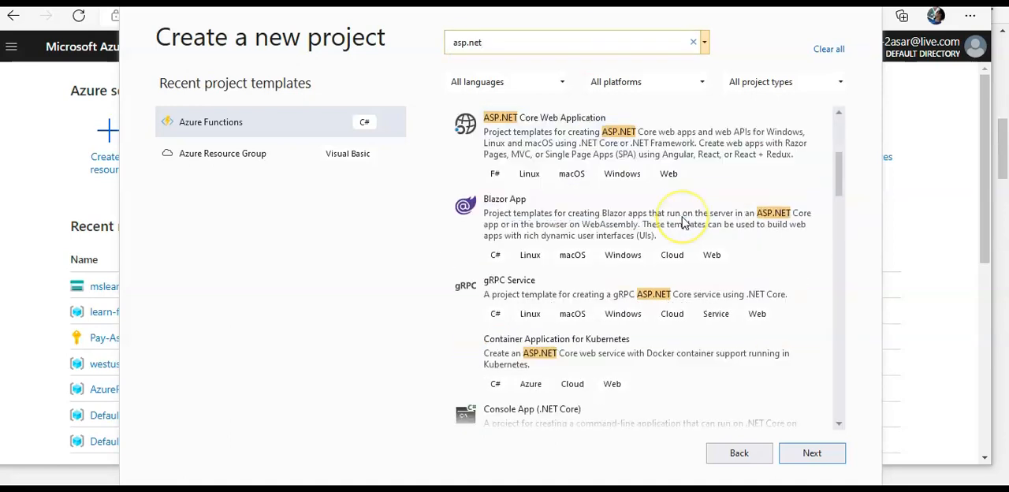
{"action": "scroll", "coordinate": [684, 223], "scroll_direction": "up", "scroll_amount": 8}
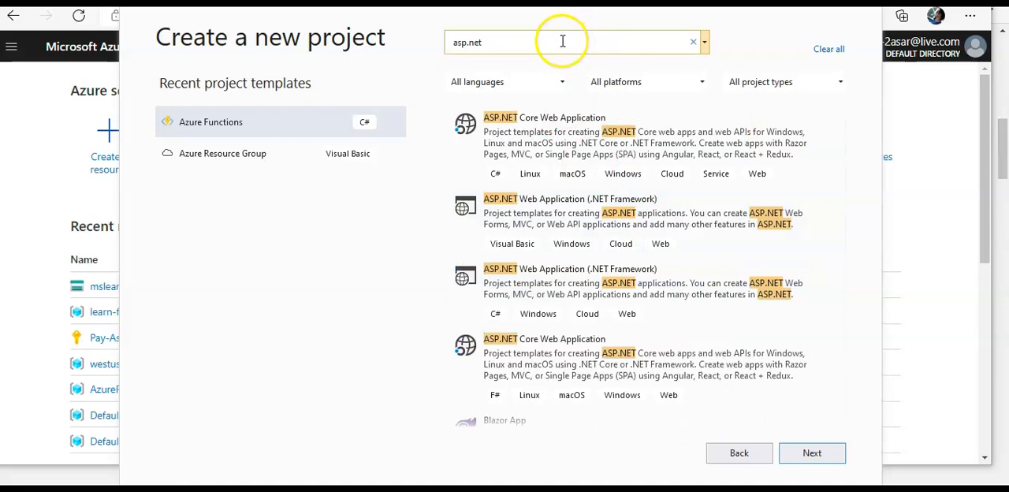
{"action": "left_click", "coordinate": [562, 41]}
{"action": "type", "text": "core web api"}
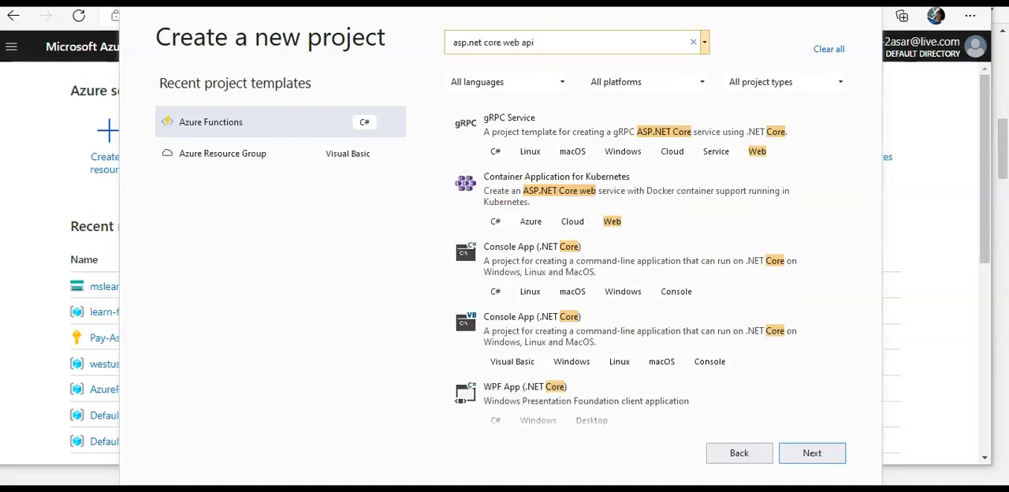
{"action": "left_click", "coordinate": [587, 129]}
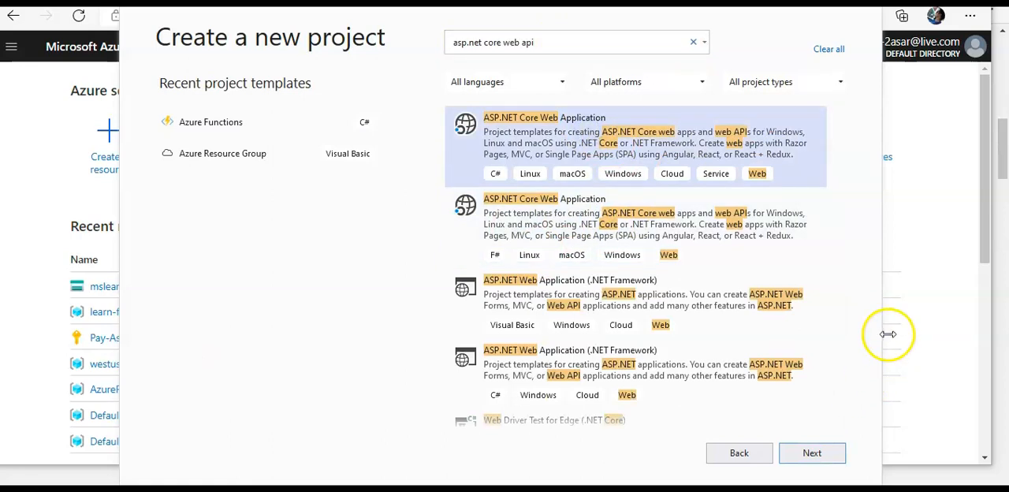
{"action": "left_click", "coordinate": [811, 453]}
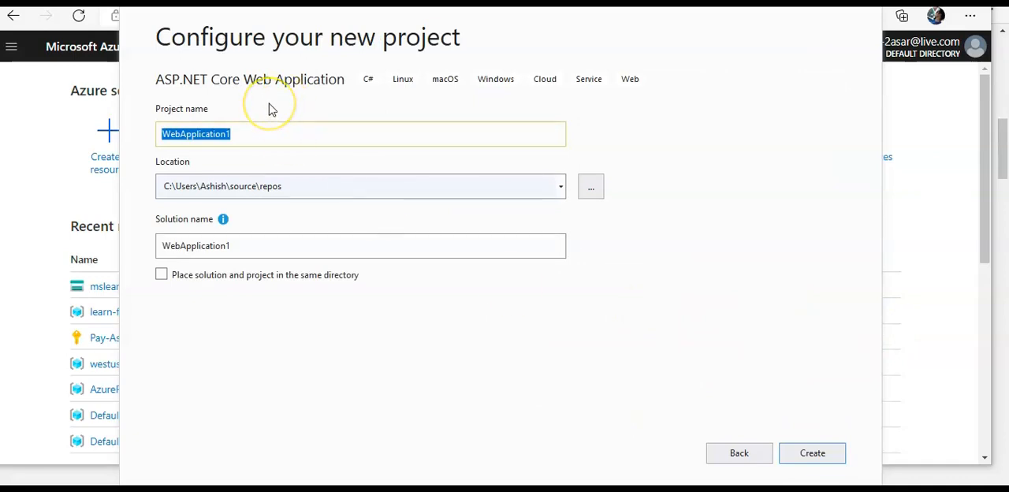
Name the project WatchesWebApp, keep the default location and proceed to the web application options.
{"action": "type", "text": "WatchesWebApp"}
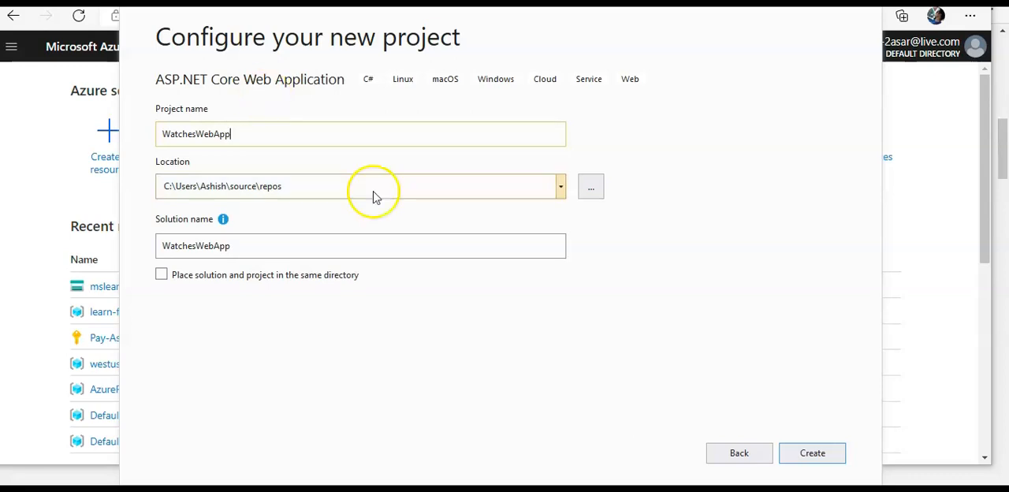
{"action": "left_click", "coordinate": [816, 453]}
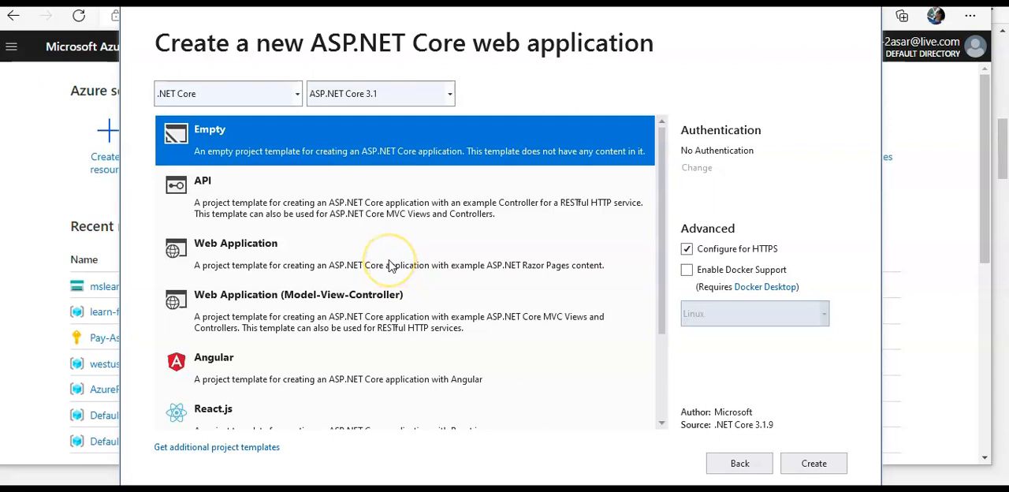
Create the web application from the Empty template with .NET Core and ASP.NET Core 3.1, and close the Output window.
{"action": "scroll", "coordinate": [389, 266], "scroll_direction": "down", "scroll_amount": 3}
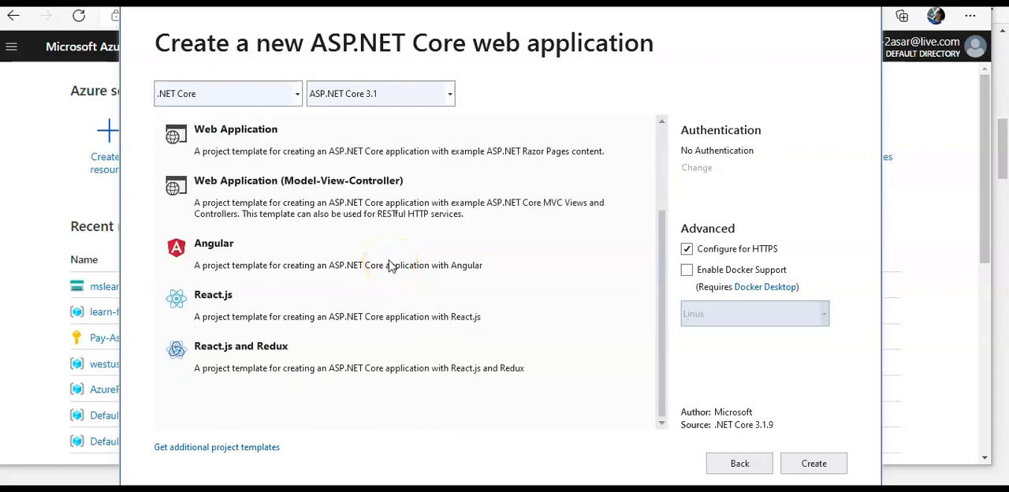
{"action": "scroll", "coordinate": [389, 266], "scroll_direction": "up", "scroll_amount": 3}
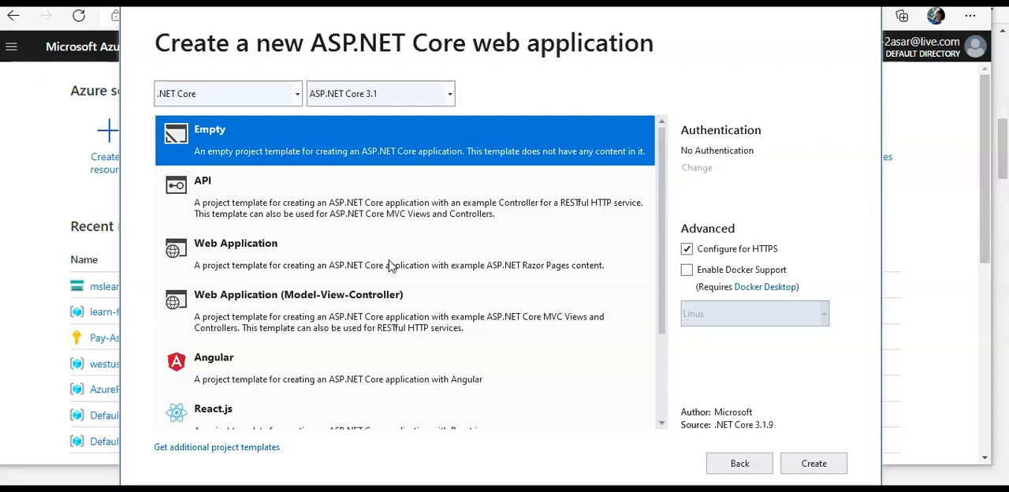
{"action": "left_click", "coordinate": [812, 461]}
{"action": "left_click", "coordinate": [810, 454]}
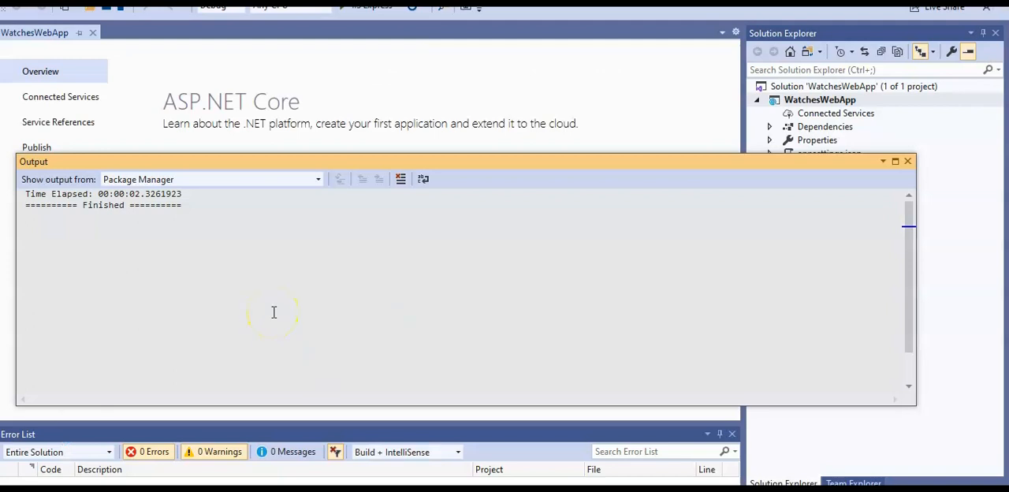
{"action": "left_click", "coordinate": [907, 162]}
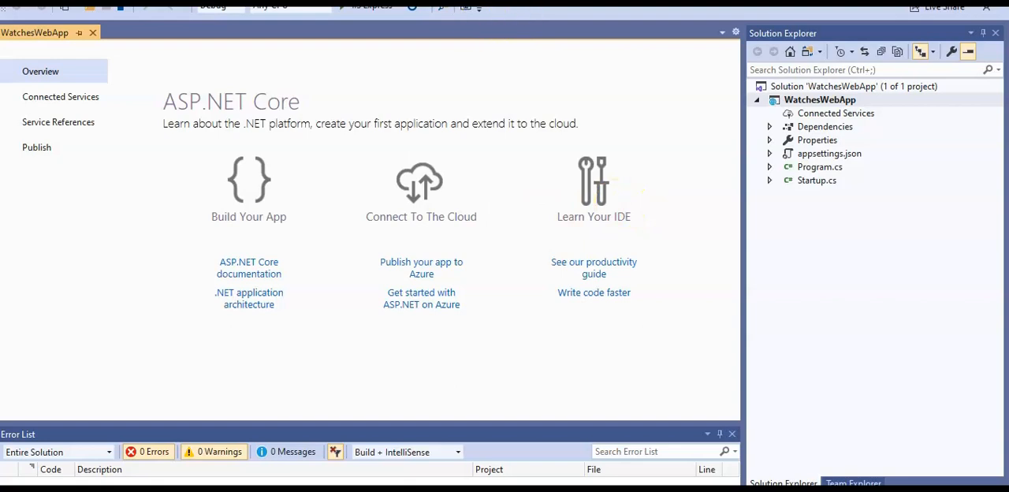
{"action": "left_click", "coordinate": [401, 290]}
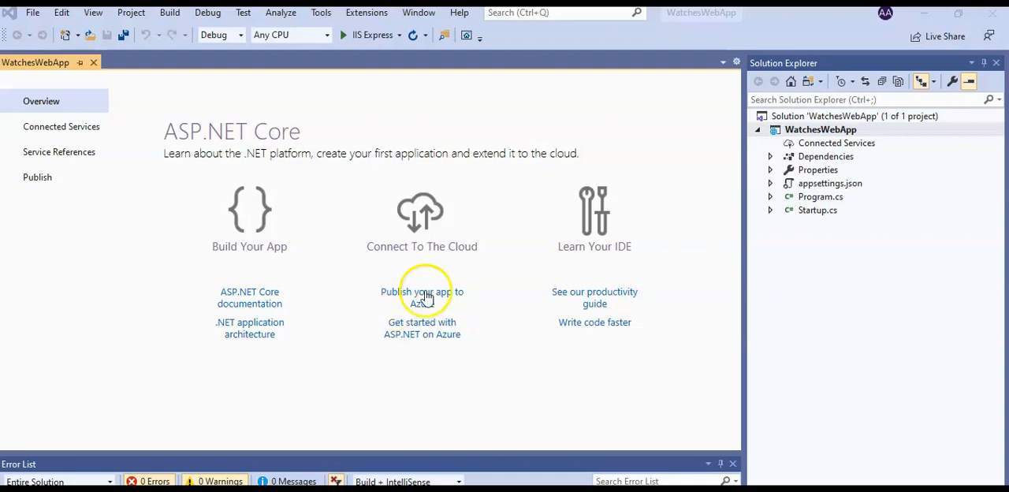
Start publishing the WatchesWebApp project and create a publish profile that targets a new Azure App Service.
{"action": "left_click", "coordinate": [832, 130]}
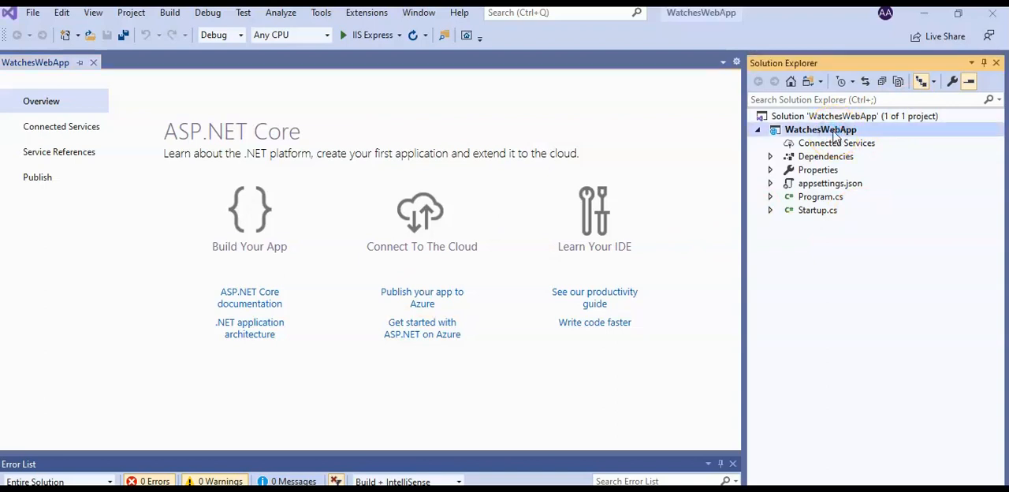
{"action": "right_click", "coordinate": [834, 134]}
{"action": "mouse_move", "coordinate": [834, 137]}
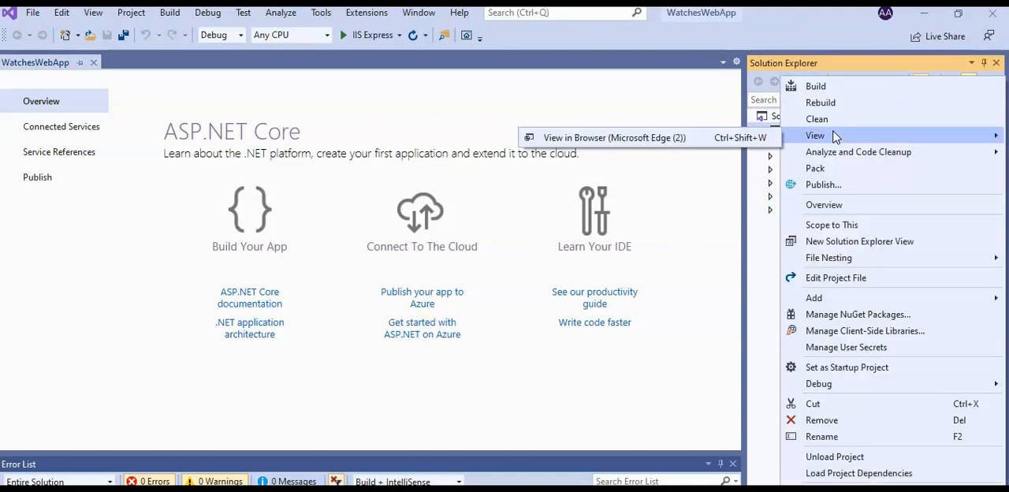
{"action": "left_click", "coordinate": [828, 184]}
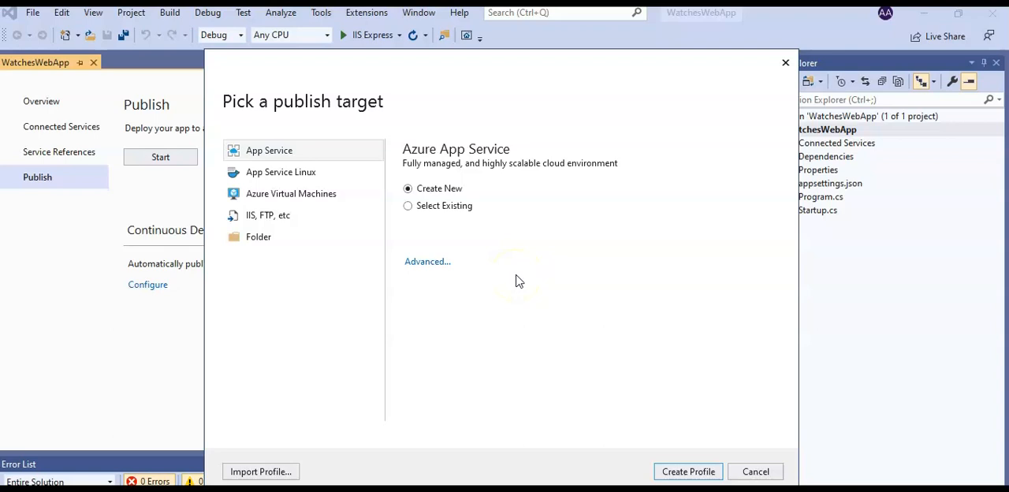
{"action": "left_click", "coordinate": [424, 262]}
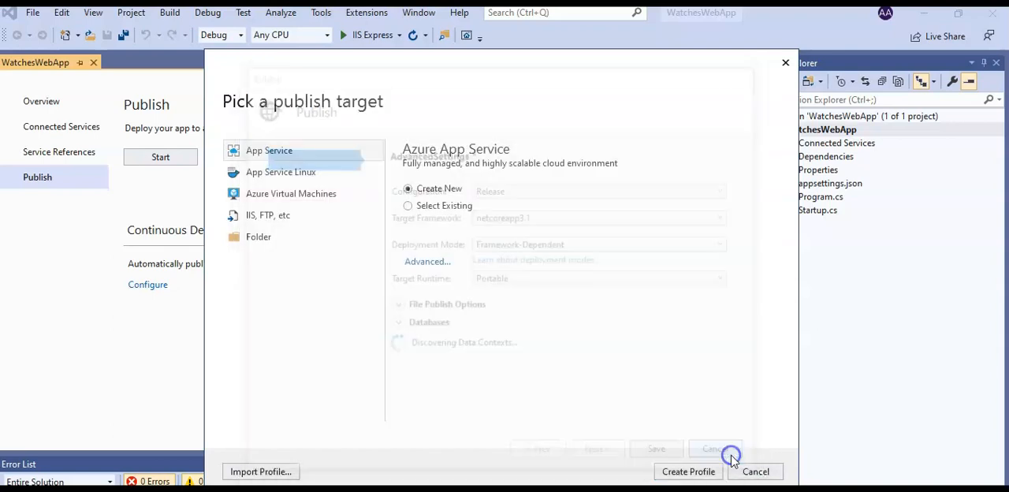
{"action": "left_click", "coordinate": [730, 455]}
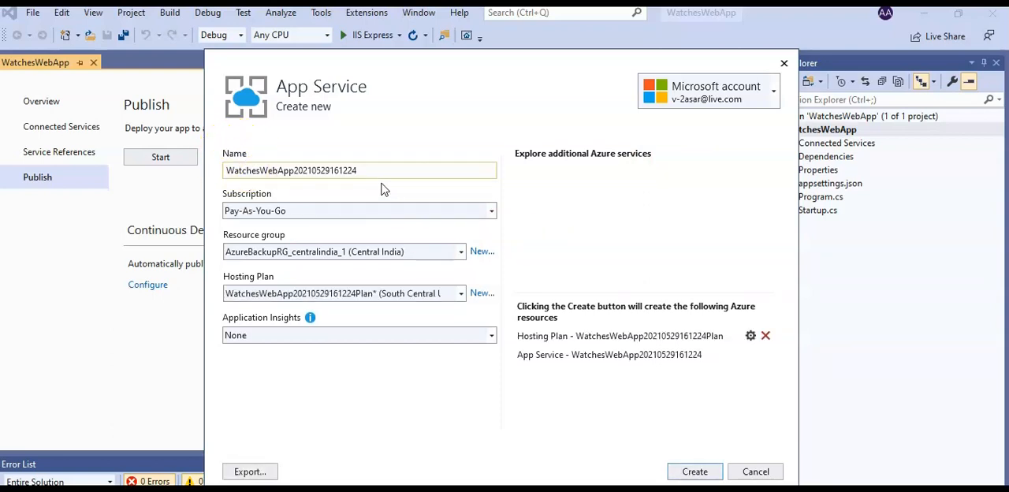
Select the mslearn-webjobs (East US) resource group, keep the proposed hosting plan and no Application Insights, and create the App Service.
{"action": "left_click", "coordinate": [461, 251]}
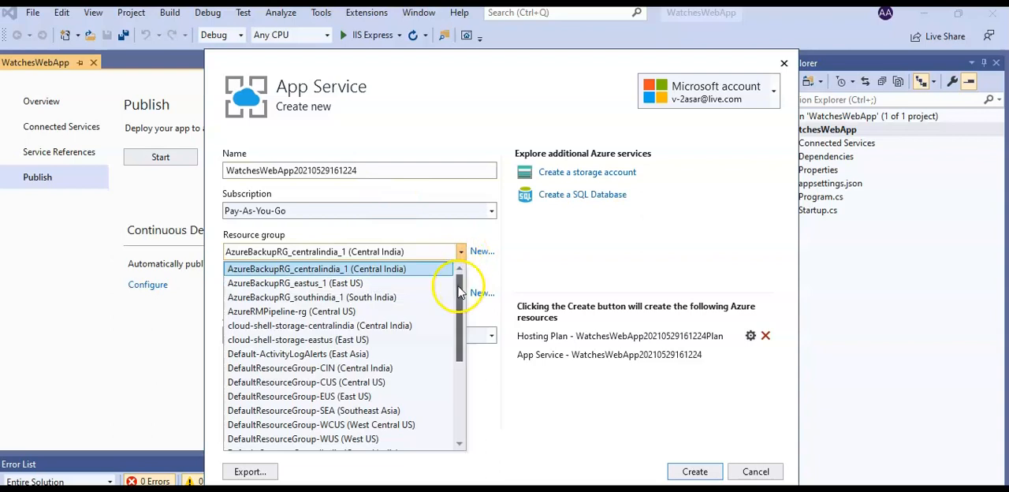
{"action": "scroll", "coordinate": [457, 334], "scroll_direction": "down", "scroll_amount": 4}
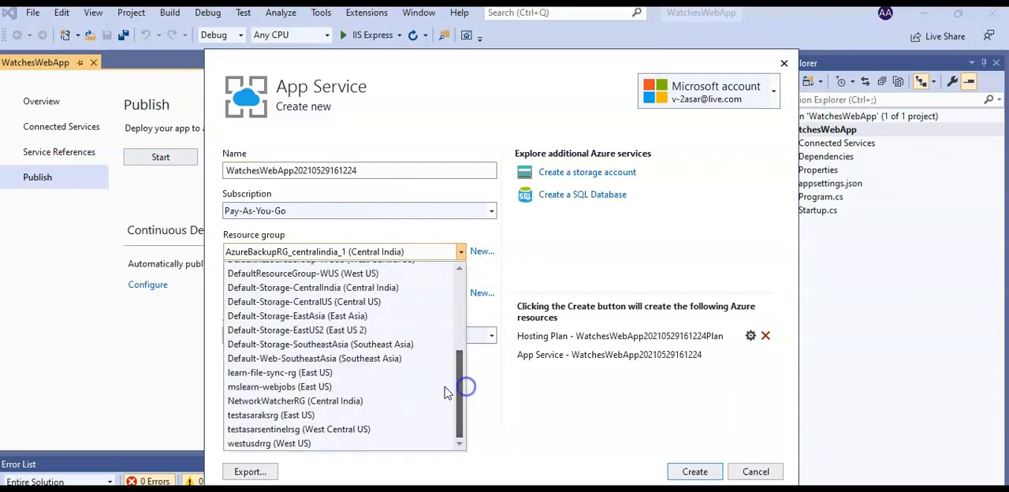
{"action": "left_click", "coordinate": [333, 387]}
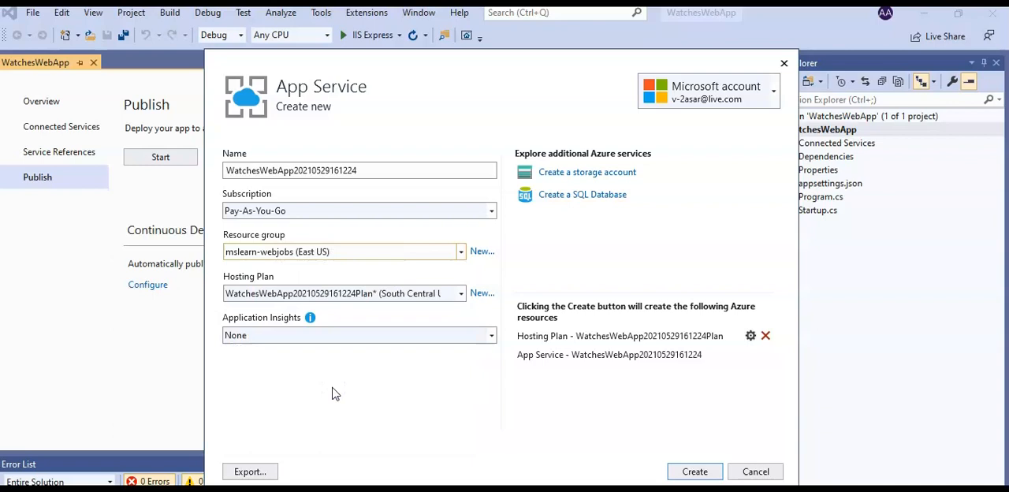
{"action": "left_click", "coordinate": [461, 293]}
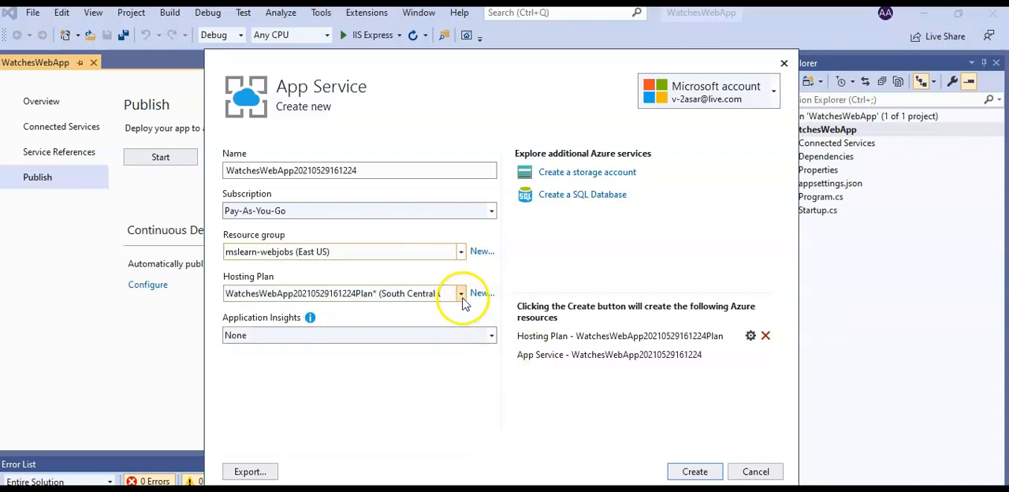
{"action": "left_click", "coordinate": [461, 309]}
{"action": "left_click", "coordinate": [462, 335]}
{"action": "left_click", "coordinate": [462, 334]}
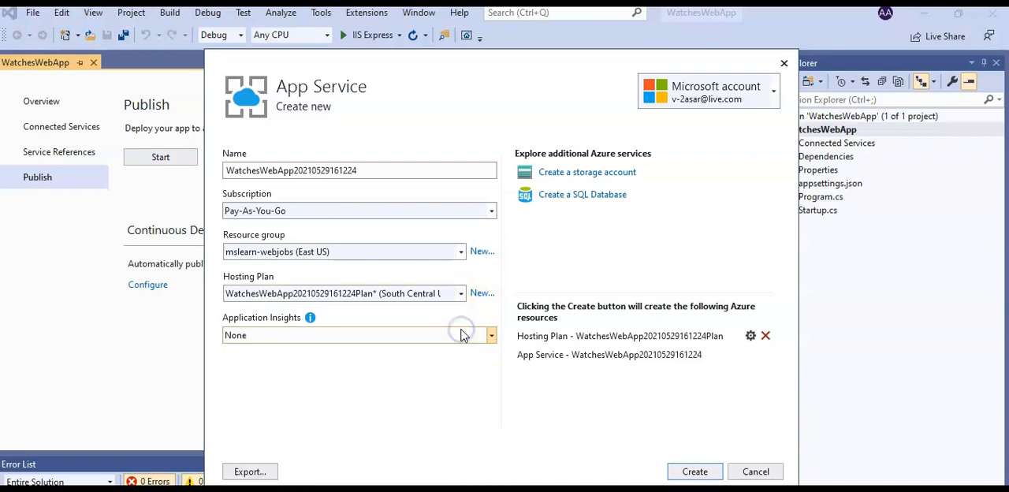
{"action": "left_click", "coordinate": [695, 468]}
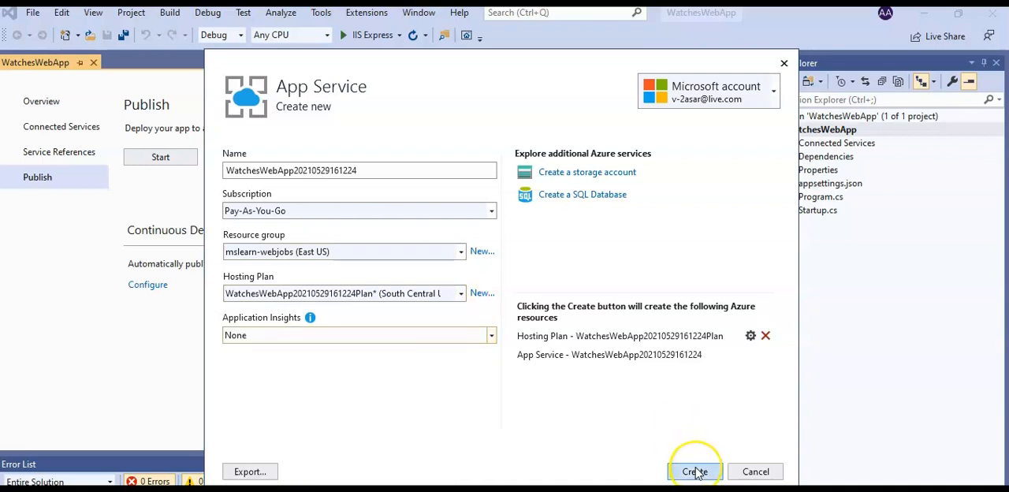
{"action": "left_click", "coordinate": [695, 471]}
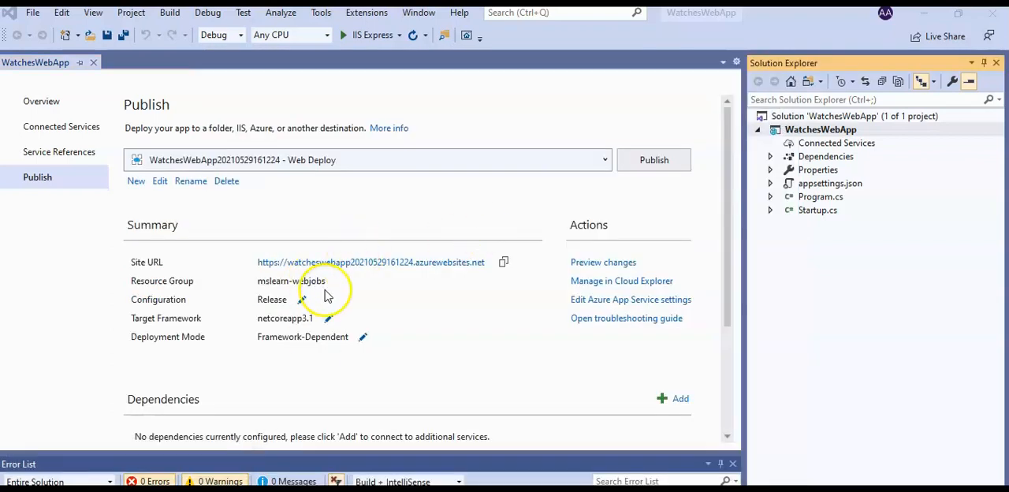
Copy the site URL from the publish summary and open it in a new Edge tab.
{"action": "left_click", "coordinate": [502, 261]}
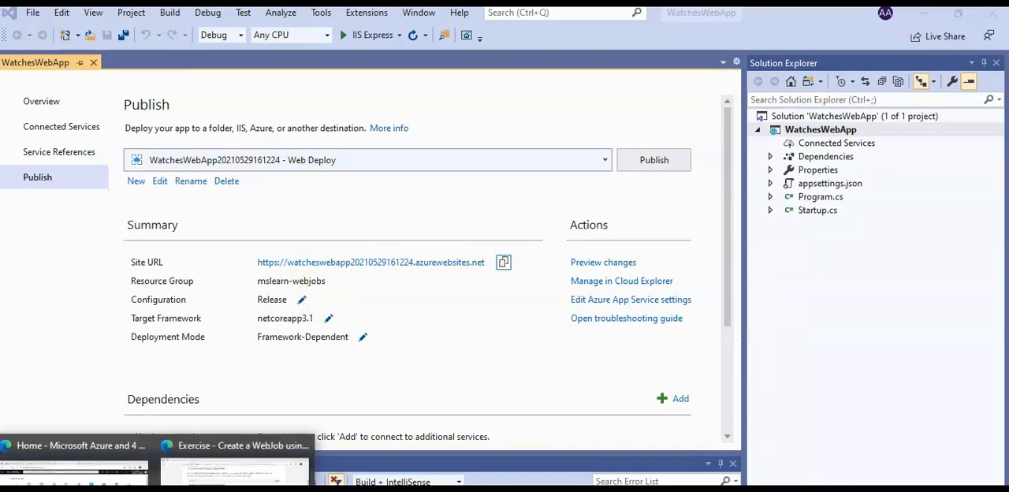
{"action": "left_click", "coordinate": [67, 465]}
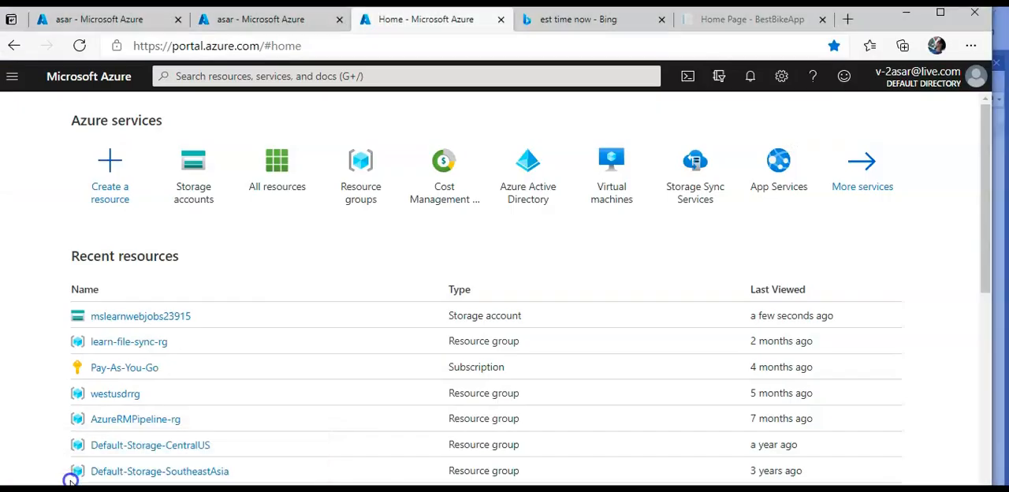
{"action": "left_click", "coordinate": [847, 19]}
{"action": "key", "text": "ctrl+v"}
{"action": "key", "text": "Return"}
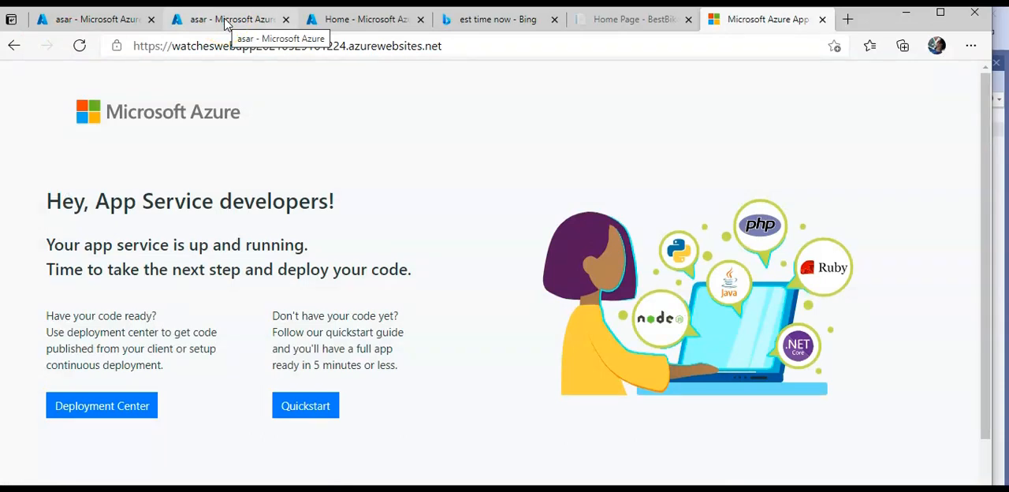
{"action": "left_click", "coordinate": [225, 21]}
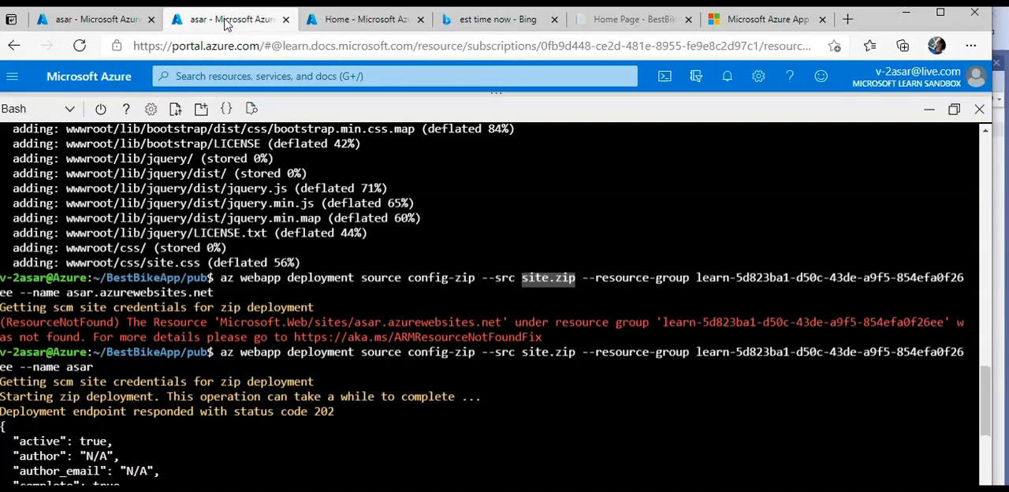
{"action": "left_click", "coordinate": [941, 113]}
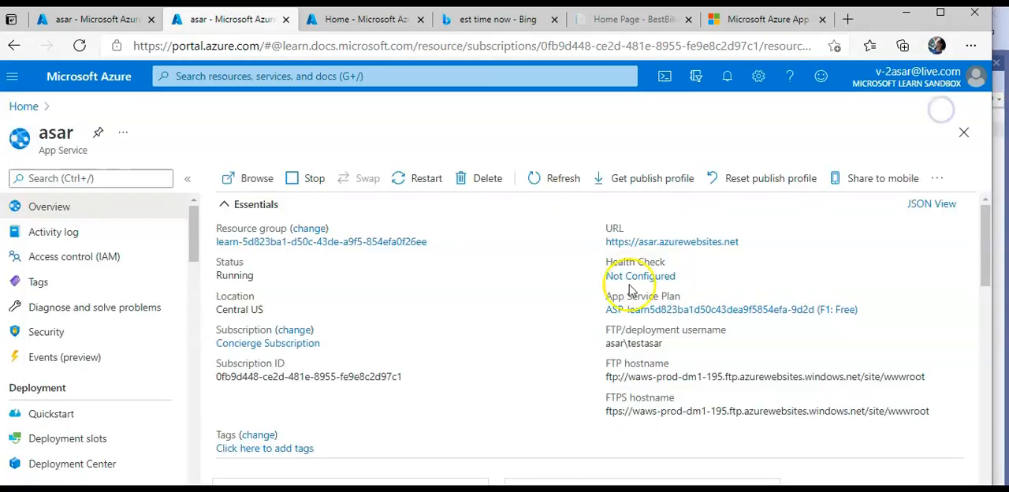
{"action": "left_click", "coordinate": [24, 111]}
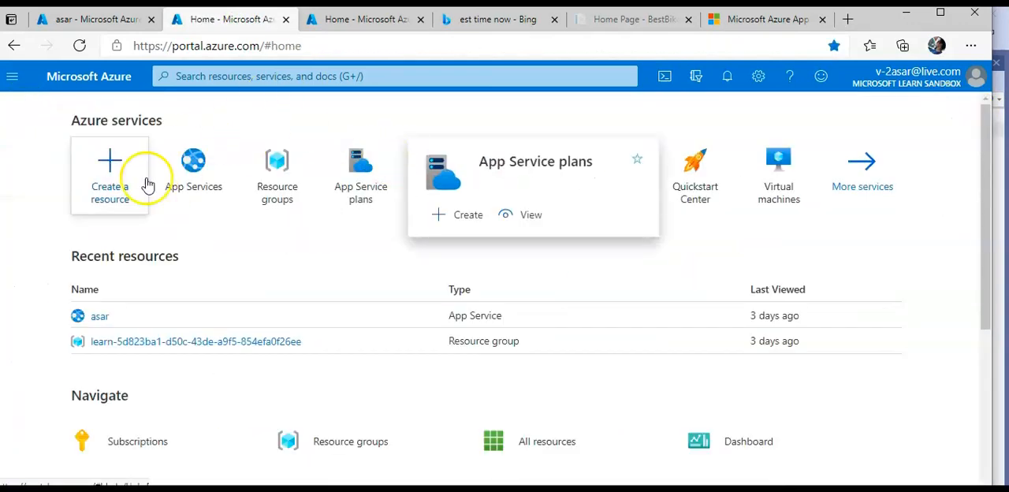
{"action": "left_click", "coordinate": [285, 20]}
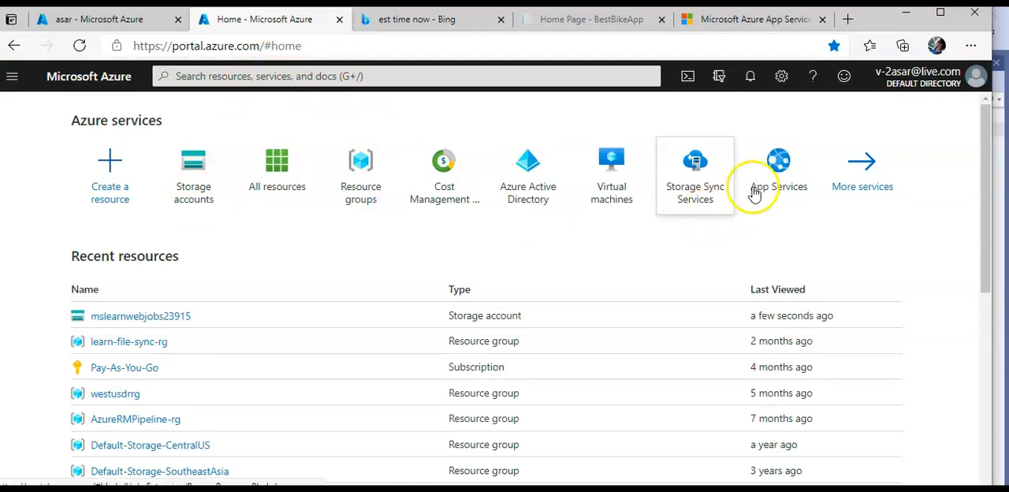
{"action": "left_click", "coordinate": [773, 173]}
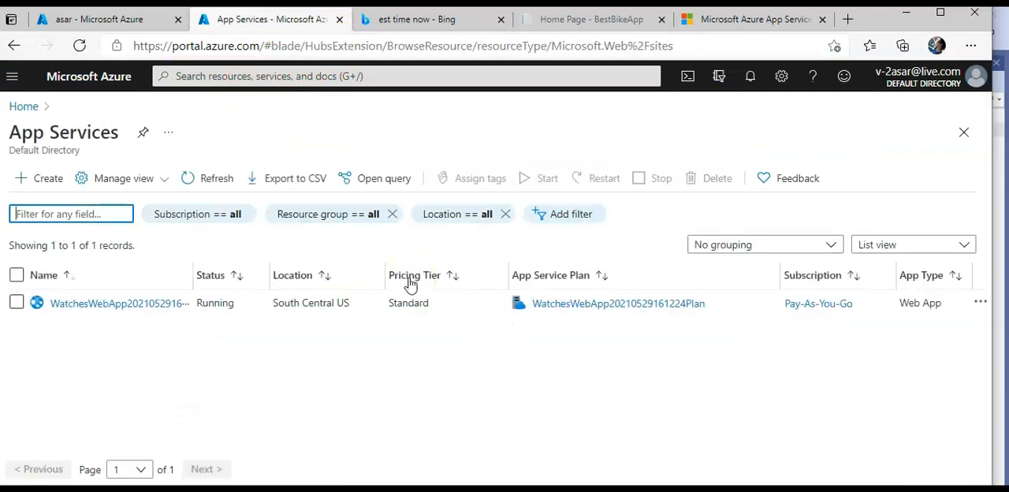
{"action": "left_click", "coordinate": [374, 299]}
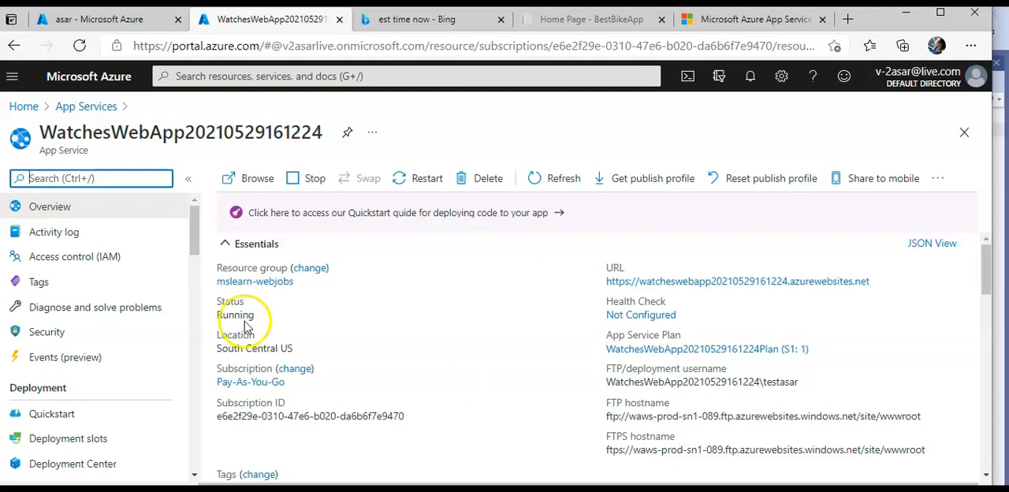
In the web app's general configuration settings, turn on Always on, save the change and accept the application restart.
{"action": "scroll", "coordinate": [124, 345], "scroll_direction": "down", "scroll_amount": 3}
{"action": "left_click", "coordinate": [74, 397]}
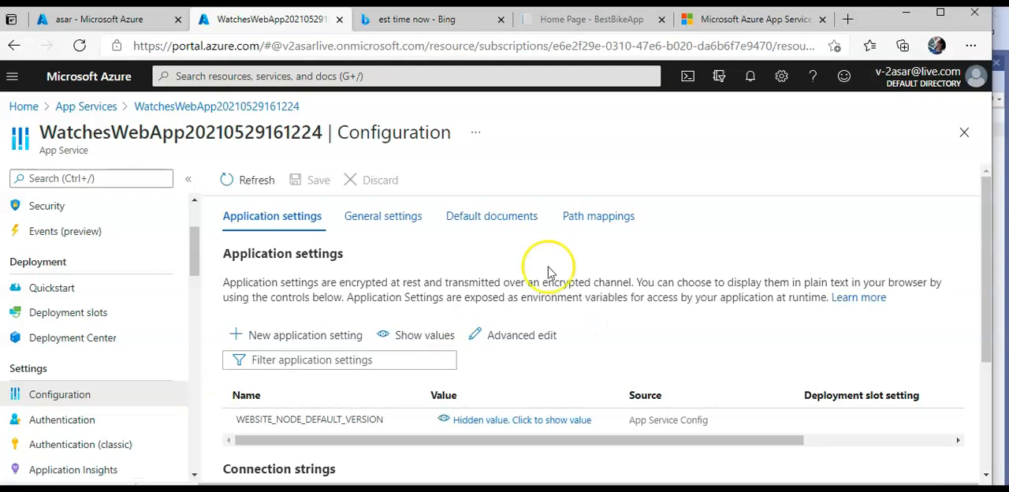
{"action": "scroll", "coordinate": [539, 278], "scroll_direction": "down", "scroll_amount": 2}
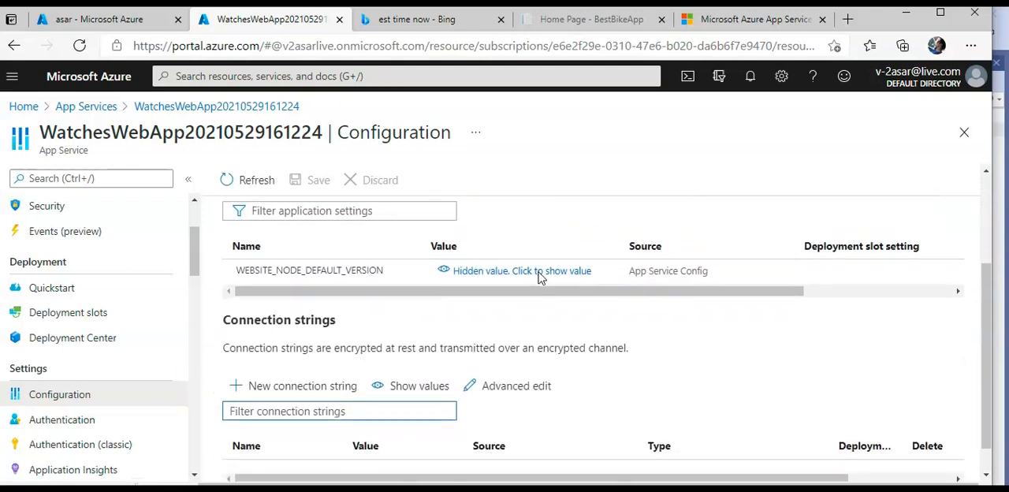
{"action": "scroll", "coordinate": [539, 277], "scroll_direction": "down", "scroll_amount": 1}
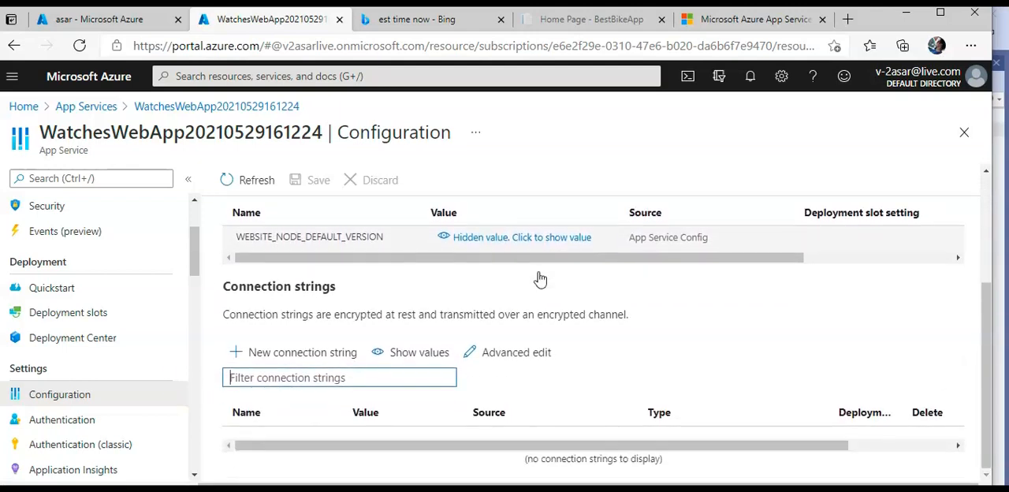
{"action": "scroll", "coordinate": [539, 278], "scroll_direction": "up", "scroll_amount": 3}
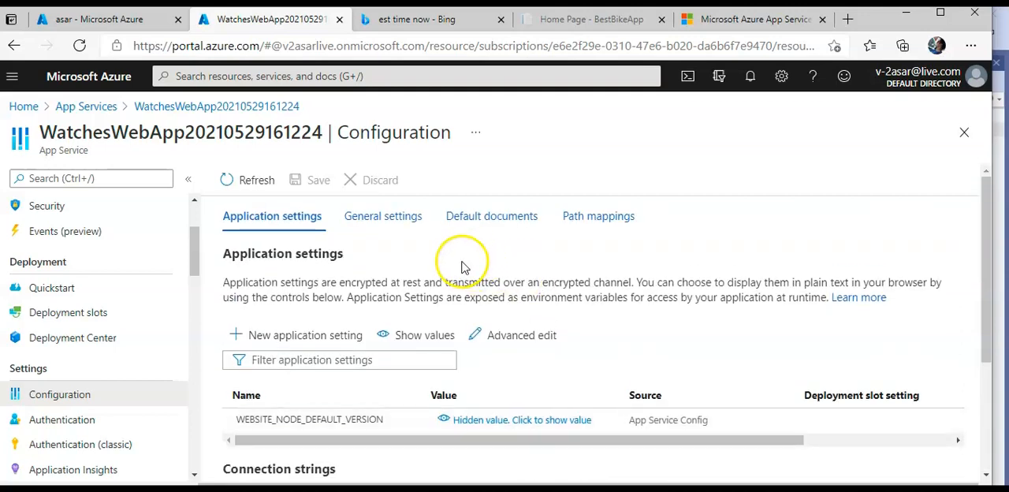
{"action": "left_click", "coordinate": [386, 218]}
{"action": "scroll", "coordinate": [703, 304], "scroll_direction": "down", "scroll_amount": 3}
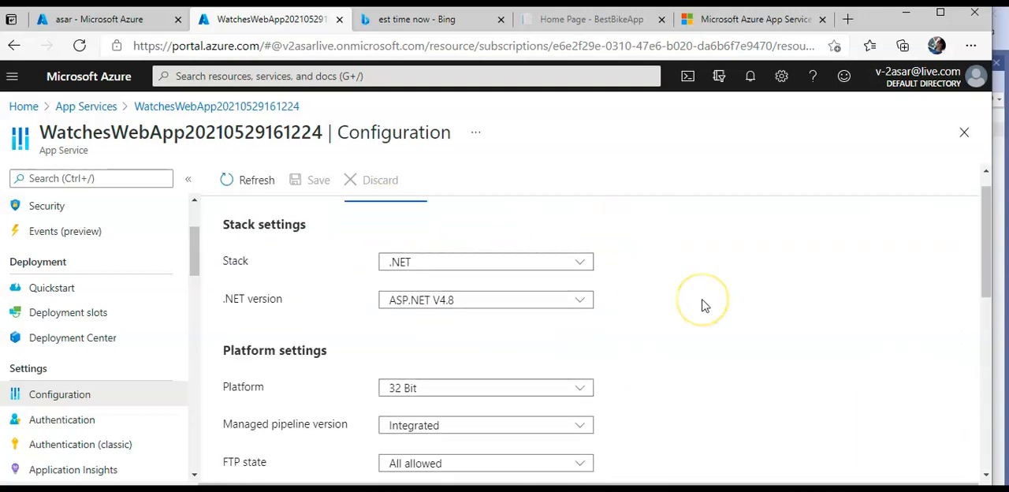
{"action": "scroll", "coordinate": [705, 304], "scroll_direction": "down", "scroll_amount": 3}
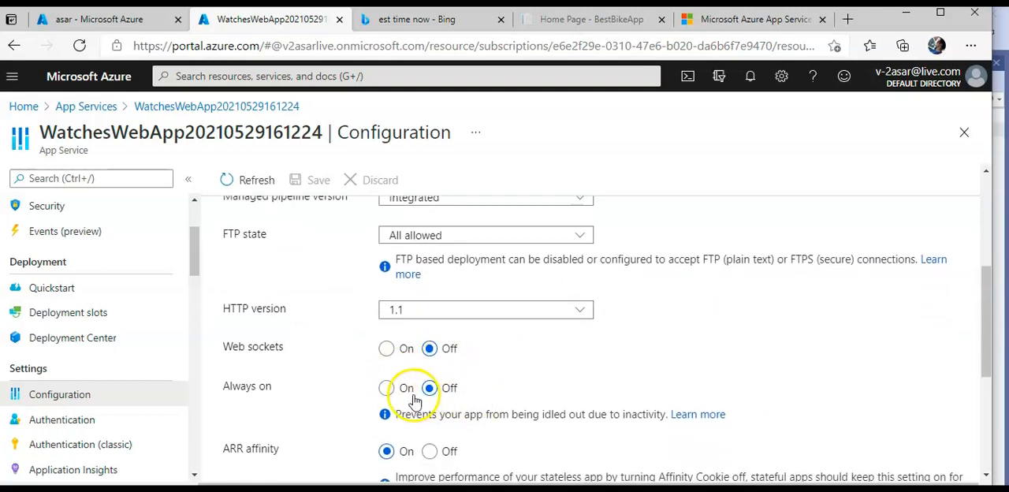
{"action": "left_click", "coordinate": [387, 387]}
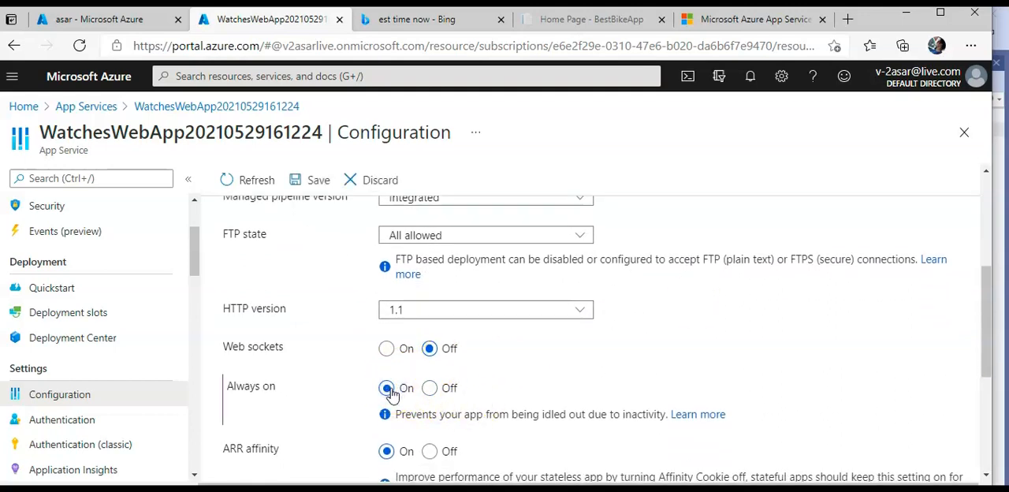
{"action": "left_click", "coordinate": [313, 183]}
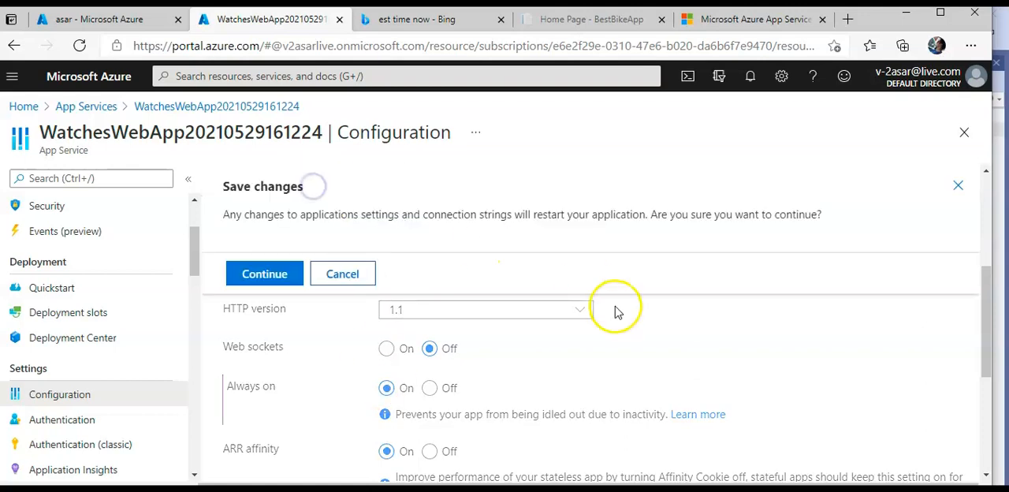
{"action": "left_click", "coordinate": [272, 272]}
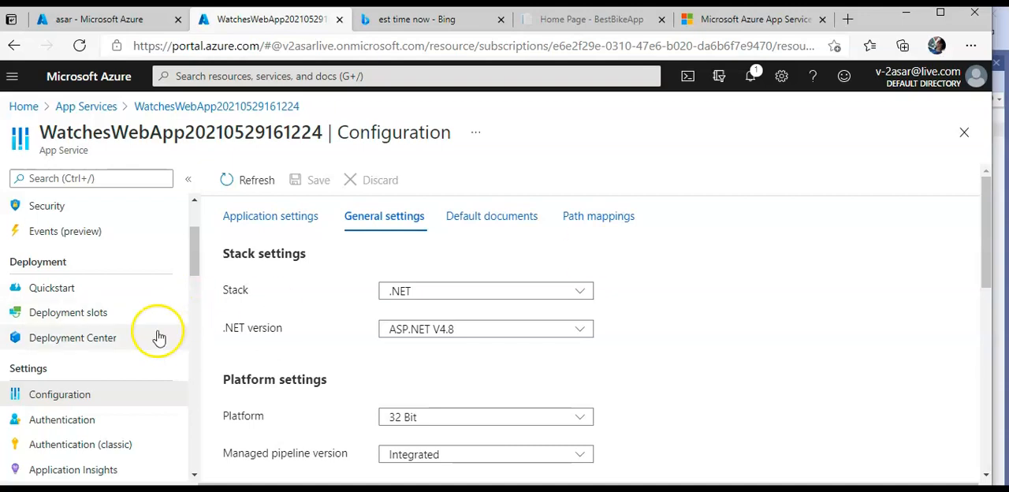
In Cloud Shell, store the mslearn-webjobs web app's ID in WEB_APP_ID and set its Custom StorageAccount connection string, including the account key.
{"action": "left_click_drag", "start_coordinate": [193, 248], "coordinate": [194, 222]}
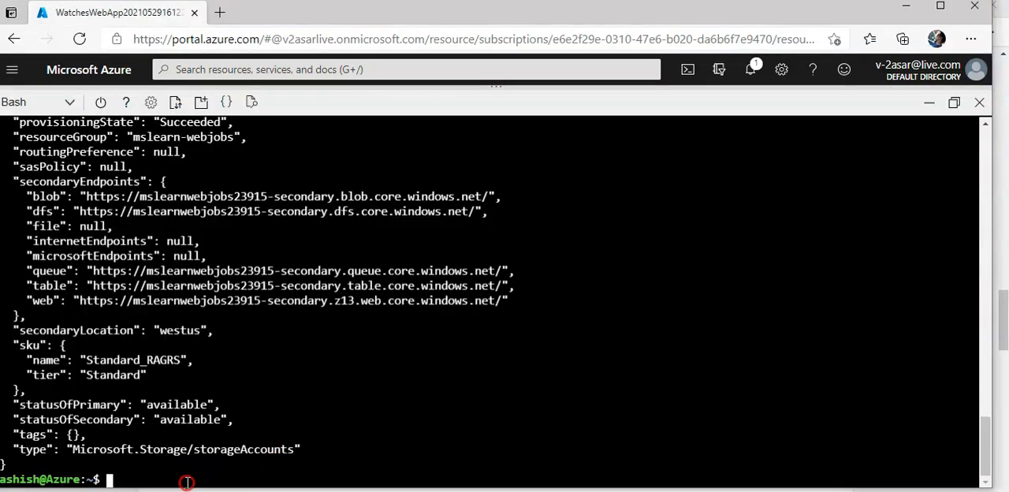
{"action": "right_click", "coordinate": [187, 482]}
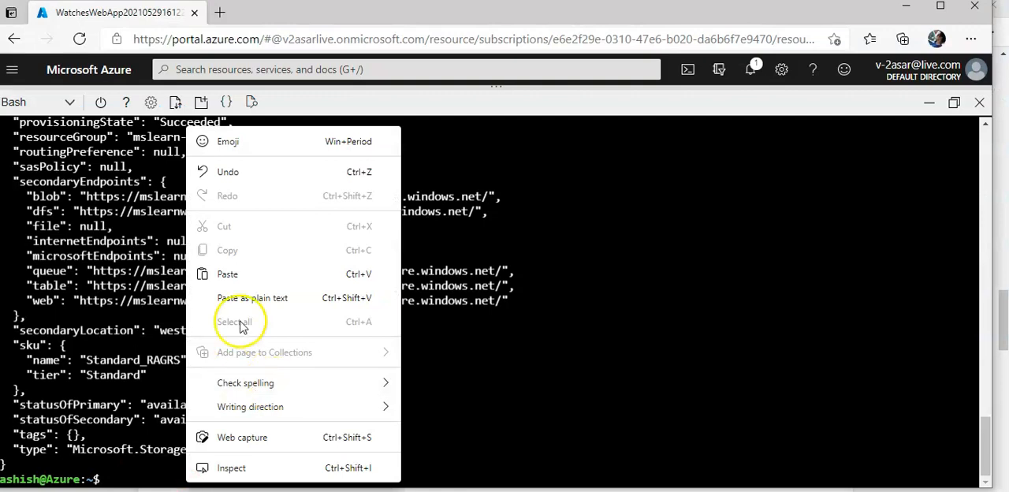
{"action": "left_click", "coordinate": [231, 278]}
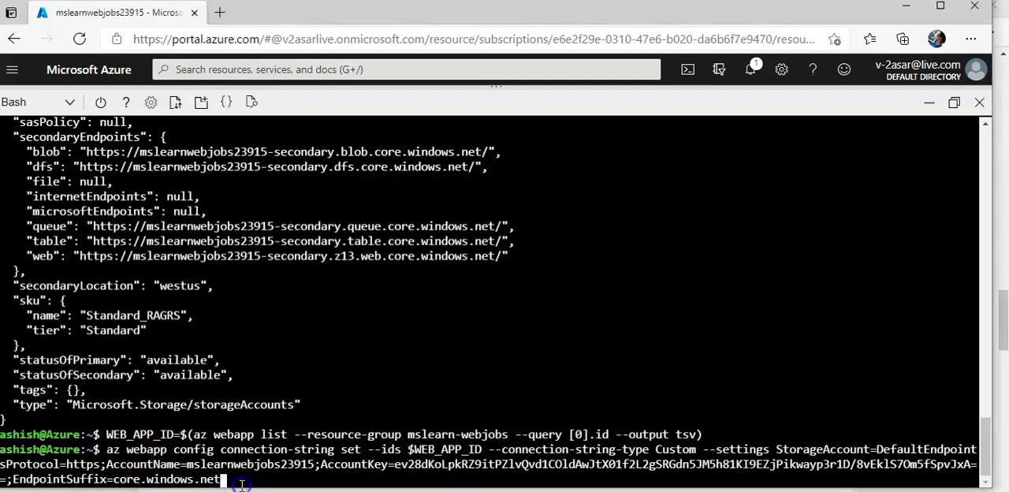
{"action": "key", "text": "Return"}
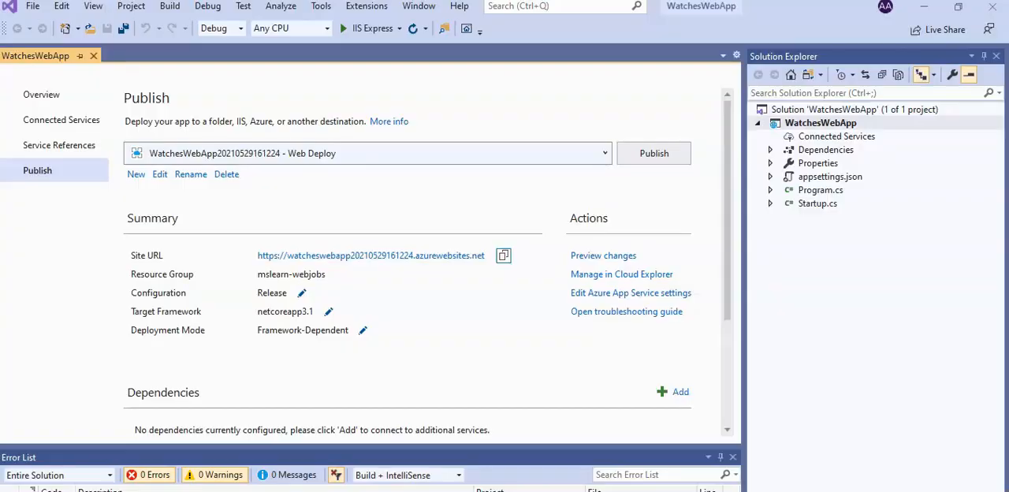
Try to add a new Azure WebJob project to the WatchesWebApp project in Visual Studio, and return to the Azure portal.
{"action": "right_click", "coordinate": [841, 126]}
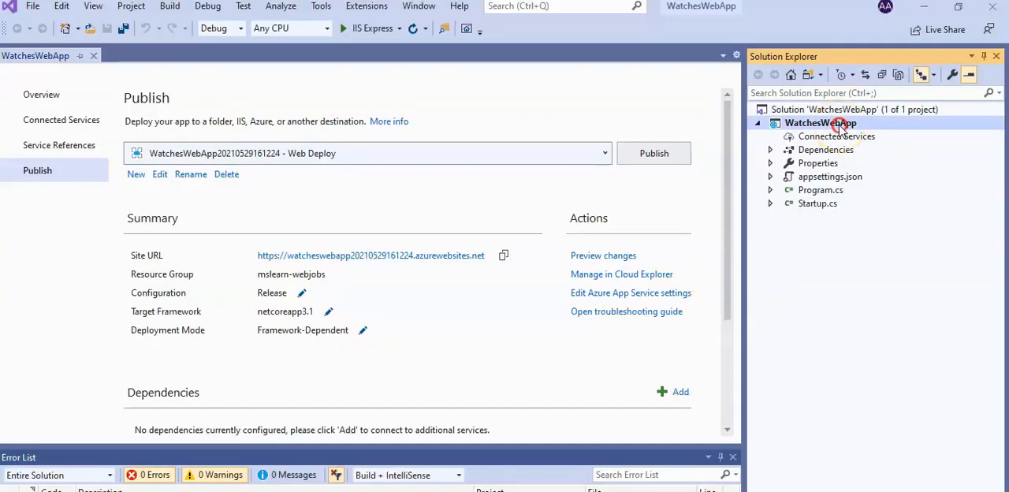
{"action": "mouse_move", "coordinate": [841, 130]}
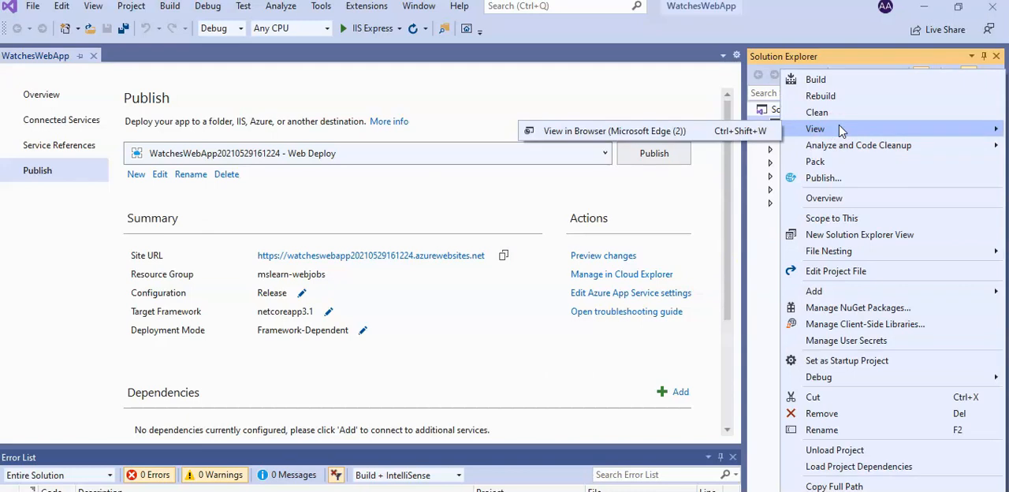
{"action": "left_click", "coordinate": [830, 291]}
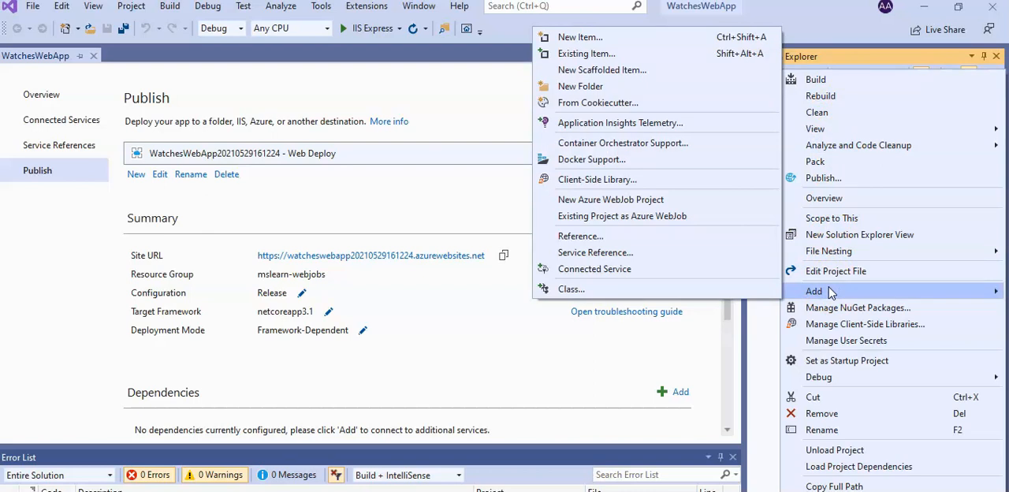
{"action": "left_click", "coordinate": [662, 204]}
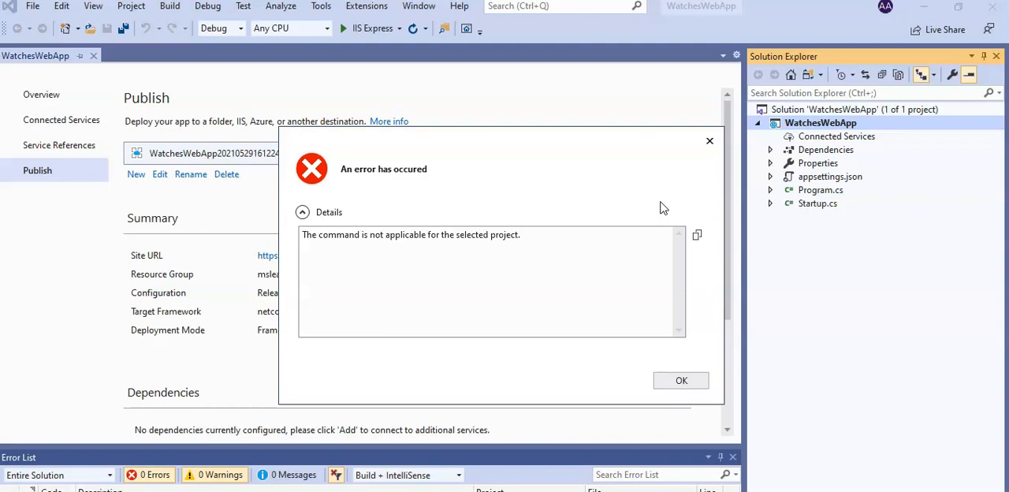
{"action": "left_click", "coordinate": [681, 381]}
{"action": "right_click", "coordinate": [788, 123]}
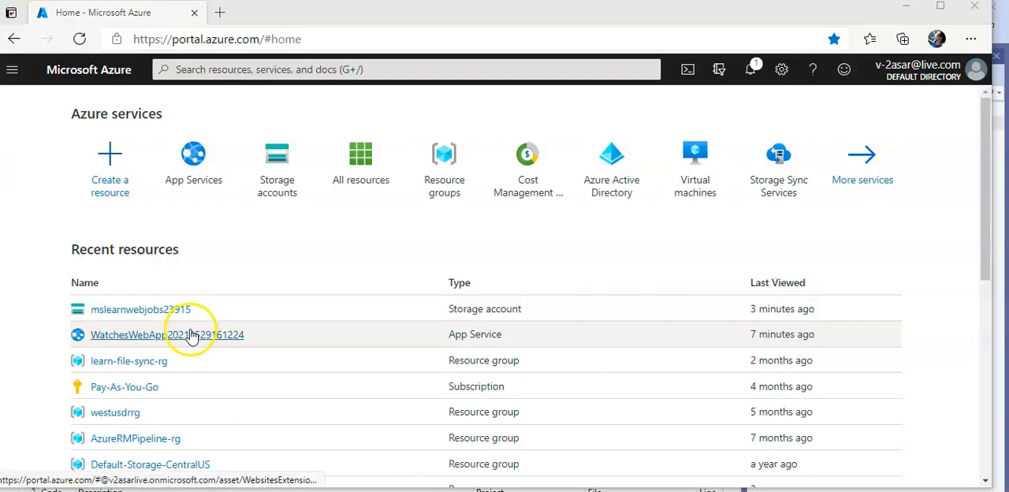
{"action": "left_click", "coordinate": [394, 334]}
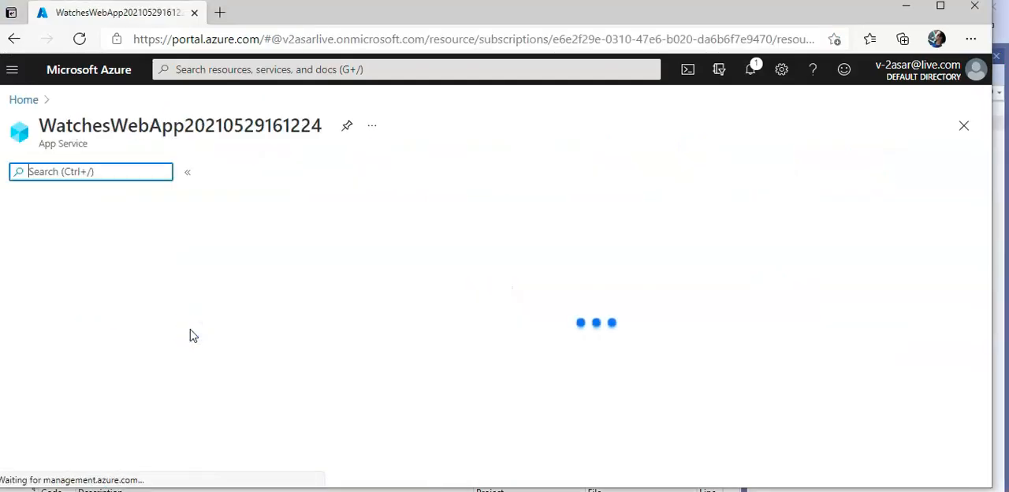
{"action": "type", "text": "webjob"}
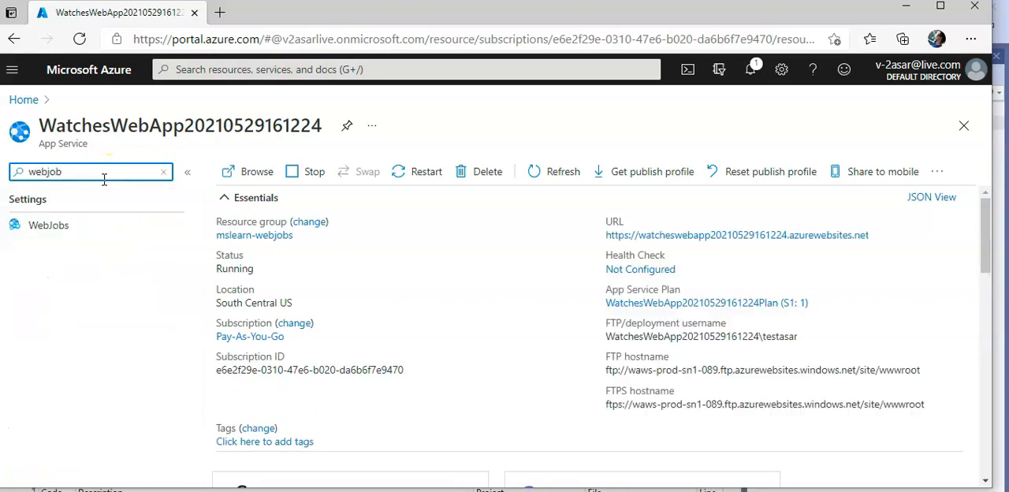
{"action": "left_click", "coordinate": [75, 227]}
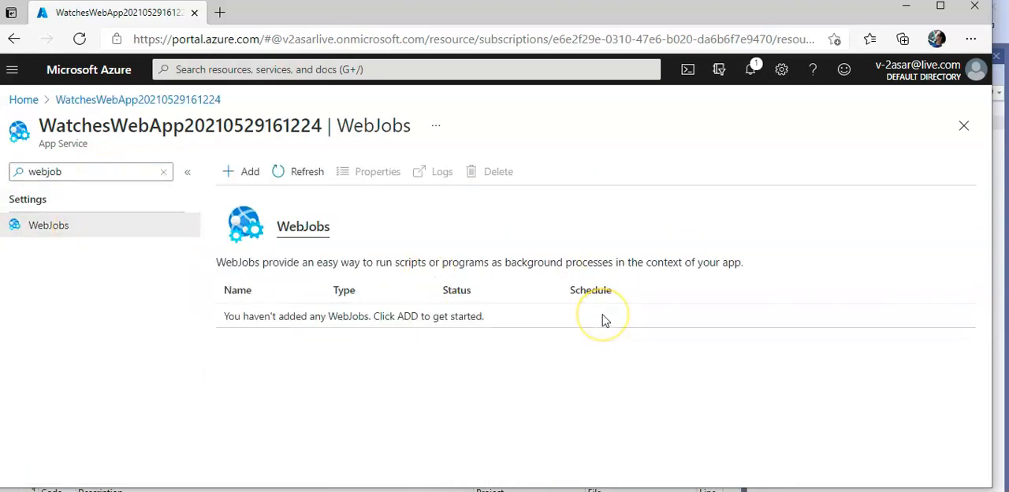
{"action": "left_click", "coordinate": [241, 172]}
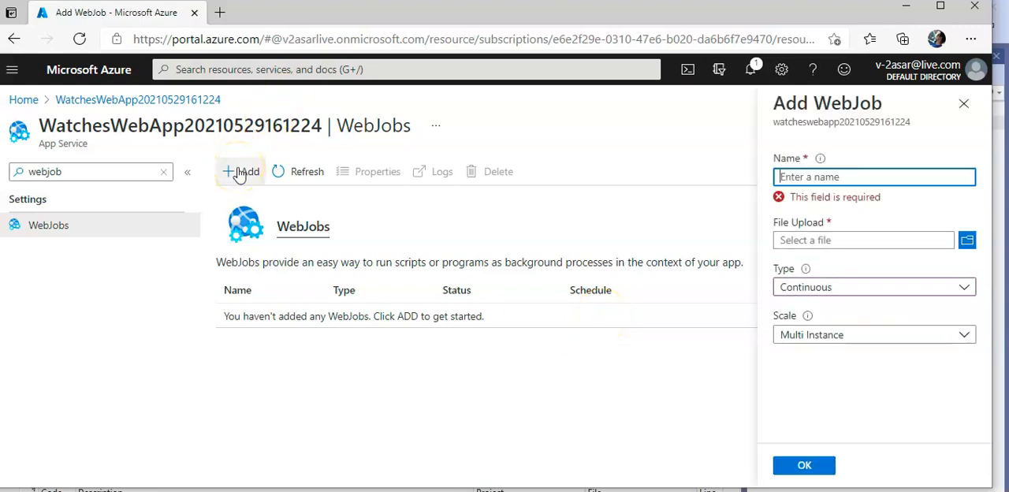
{"action": "left_click", "coordinate": [801, 178]}
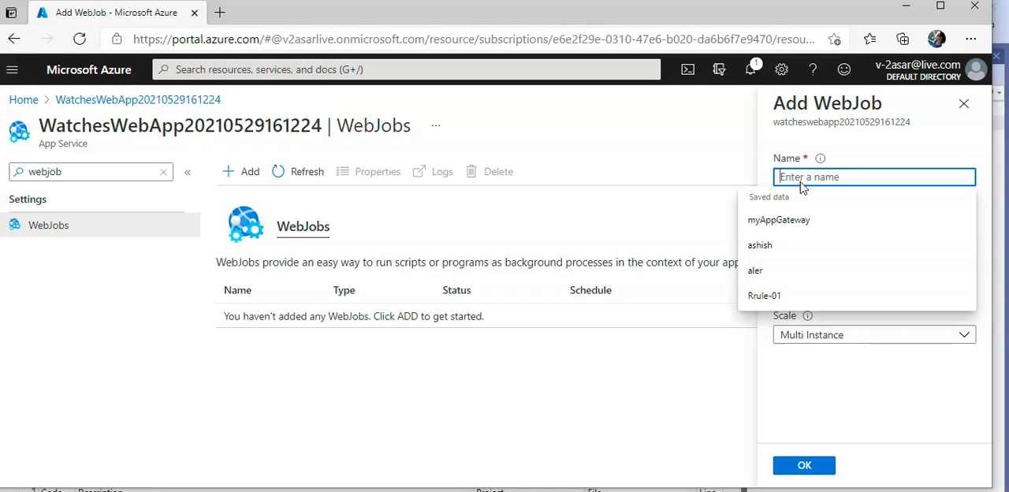
{"action": "type", "text": "checkwebjob"}
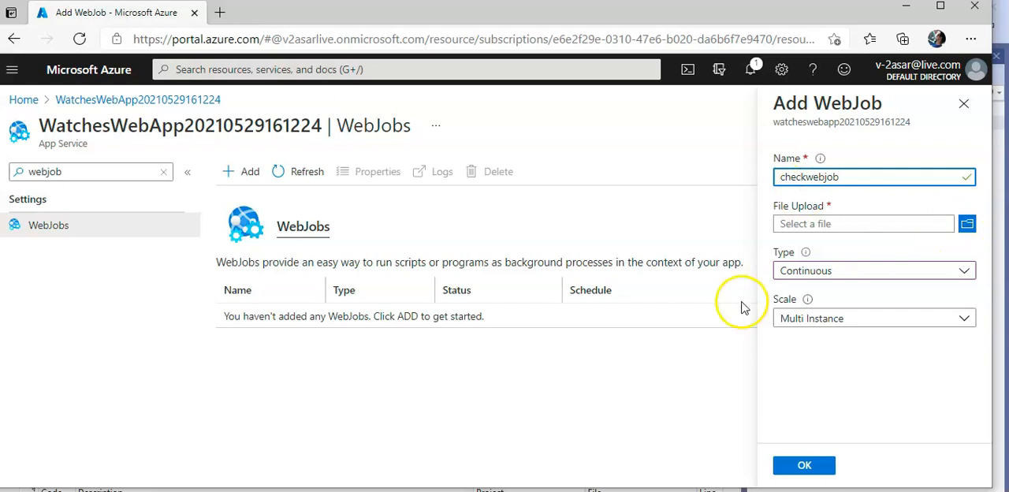
Switch to Notepad++ and save the unsaved stock check code as new.cs in the Downloads folder.
{"action": "left_click", "coordinate": [967, 226]}
{"action": "key", "text": "super"}
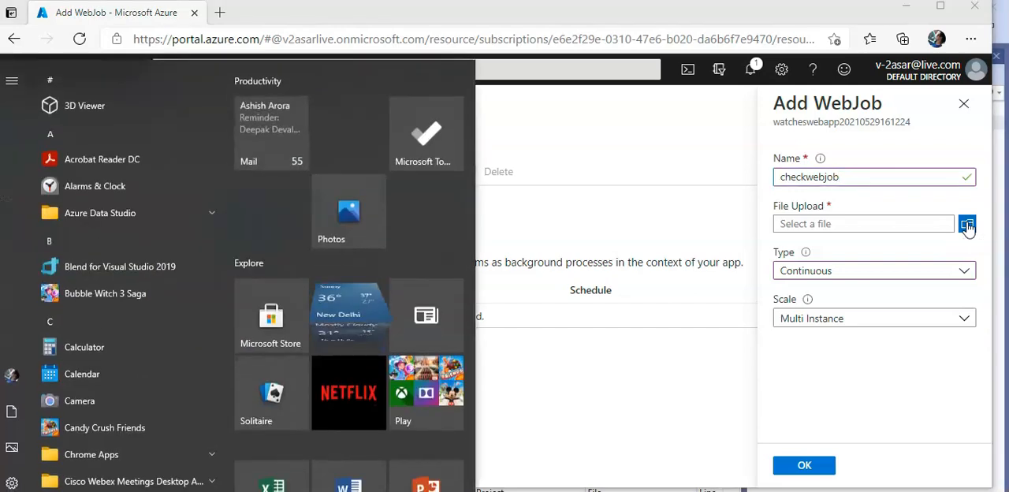
{"action": "left_click", "coordinate": [589, 199]}
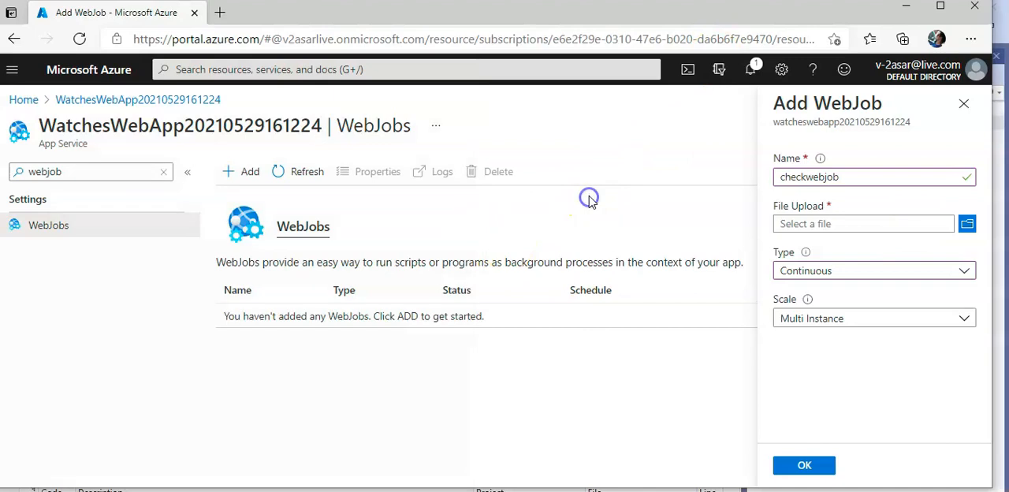
{"action": "key", "text": "super"}
{"action": "type", "text": "notepad"}
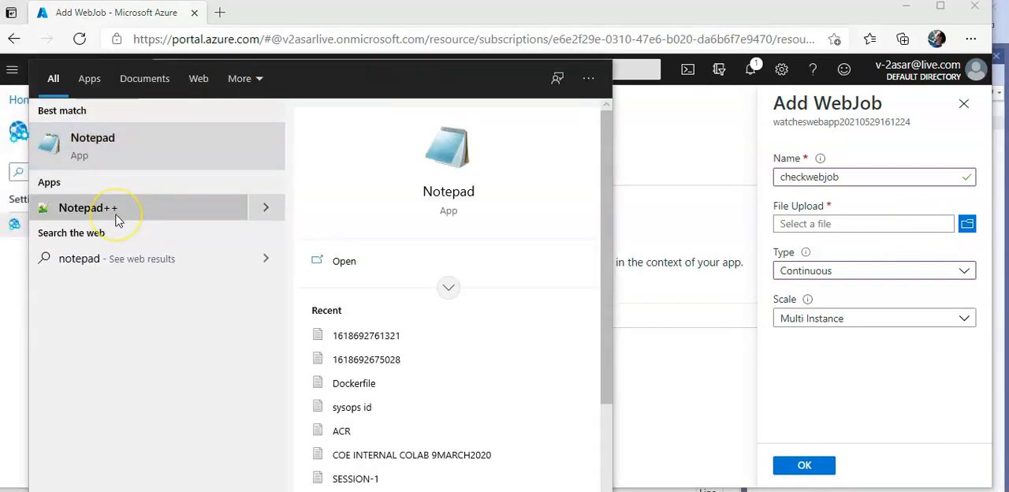
{"action": "left_click", "coordinate": [117, 212]}
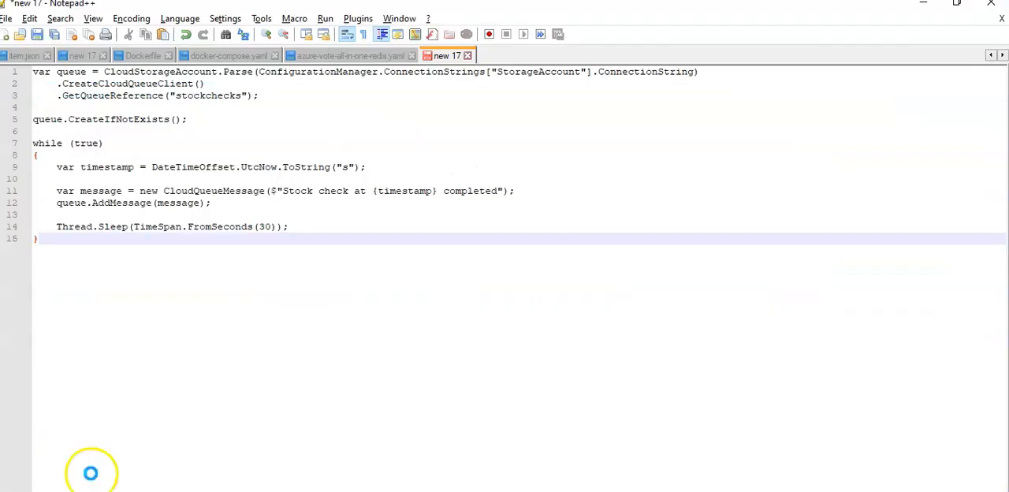
{"action": "key", "text": "ctrl+s"}
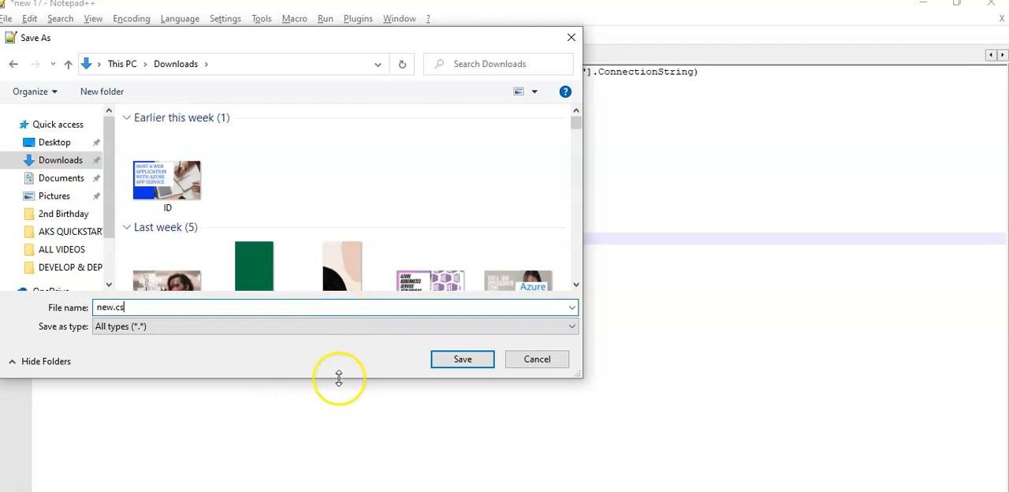
{"action": "left_click", "coordinate": [461, 360]}
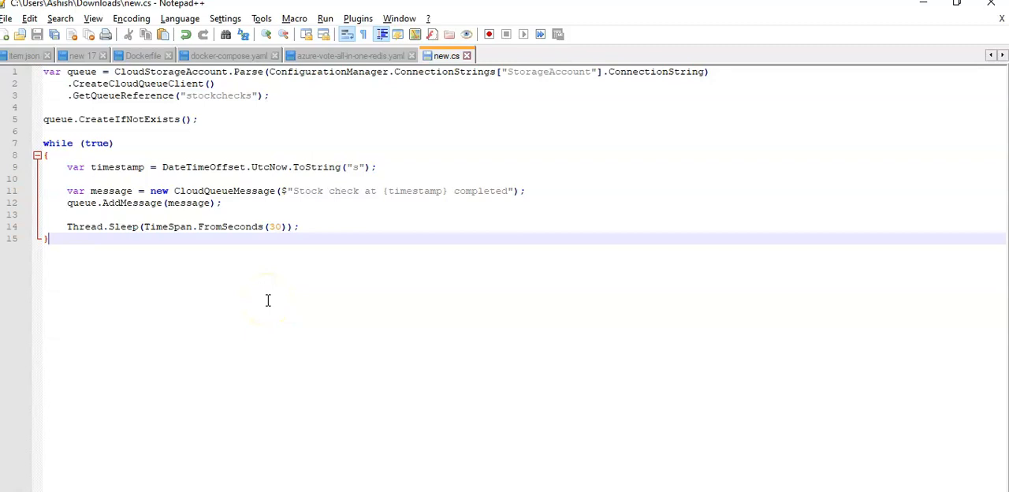
Return to the Azure portal, try to use new.cs from Downloads as the checkwebjob upload, and discard the new WebJob form.
{"action": "key", "text": "alt+Tab"}
{"action": "key", "text": "alt+Tab"}
{"action": "key", "text": "alt+Tab"}
{"action": "key", "text": "alt+Tab"}
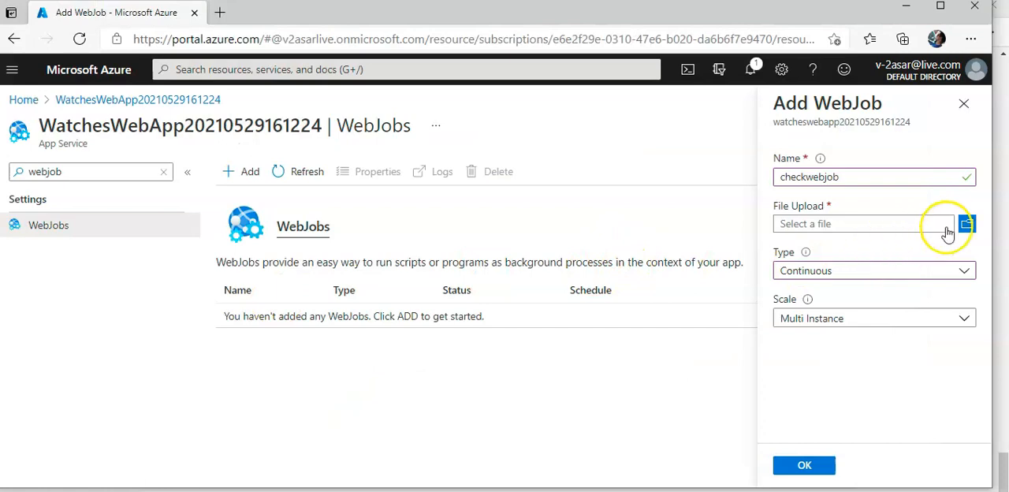
{"action": "left_click", "coordinate": [967, 224]}
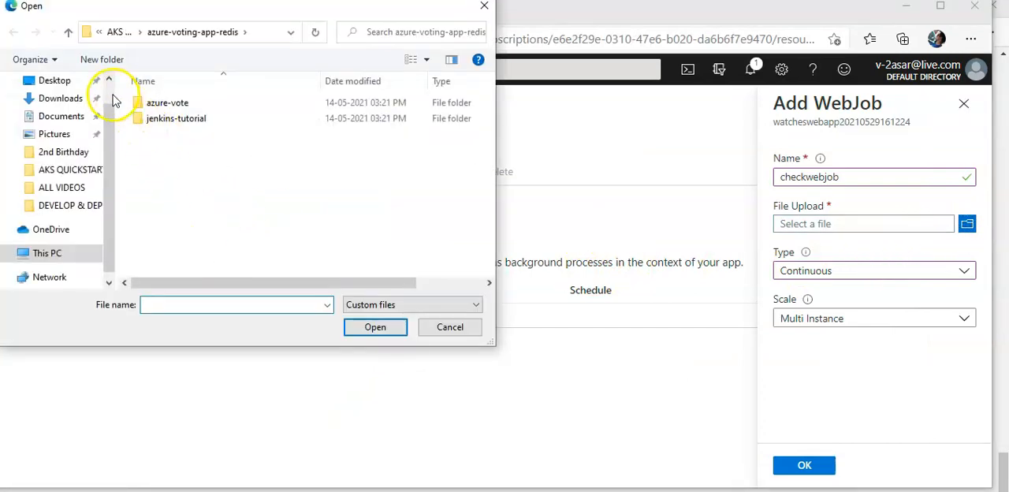
{"action": "left_click", "coordinate": [69, 98]}
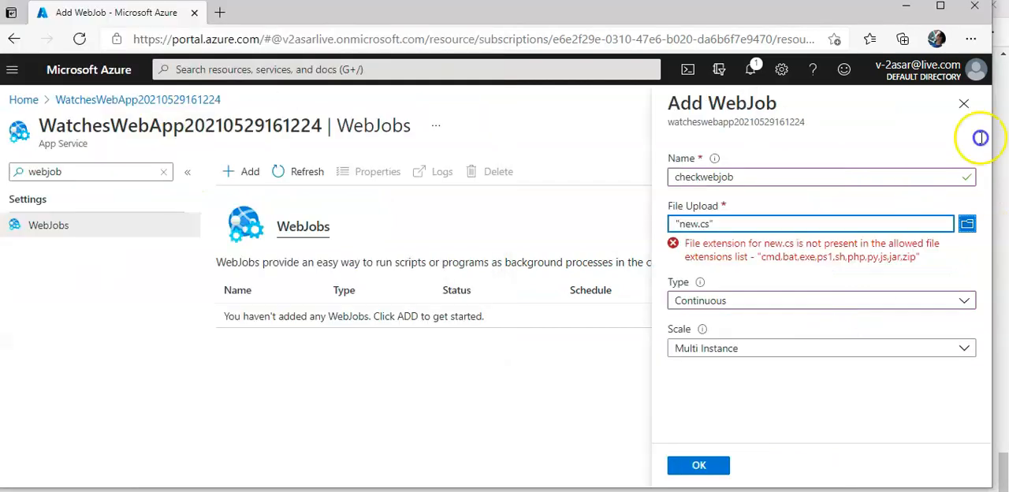
{"action": "left_click", "coordinate": [967, 106]}
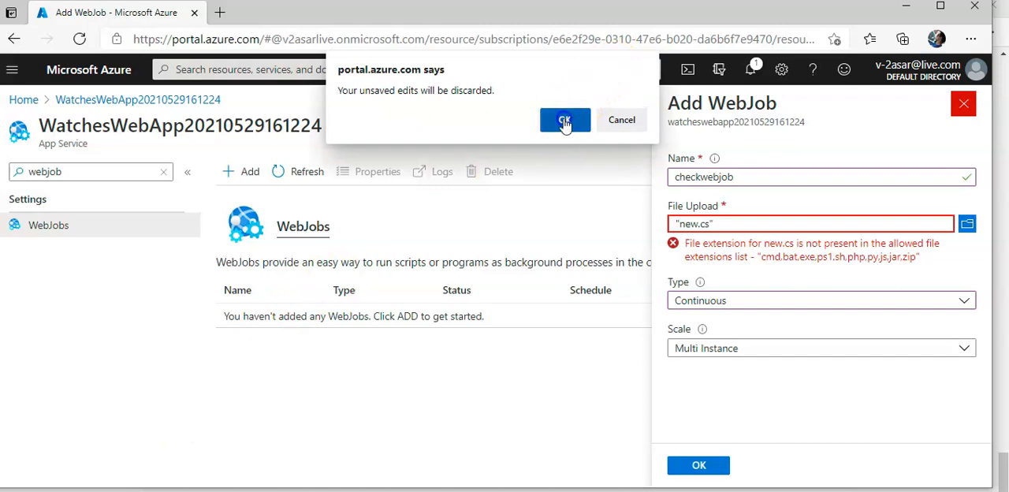
{"action": "left_click", "coordinate": [564, 121]}
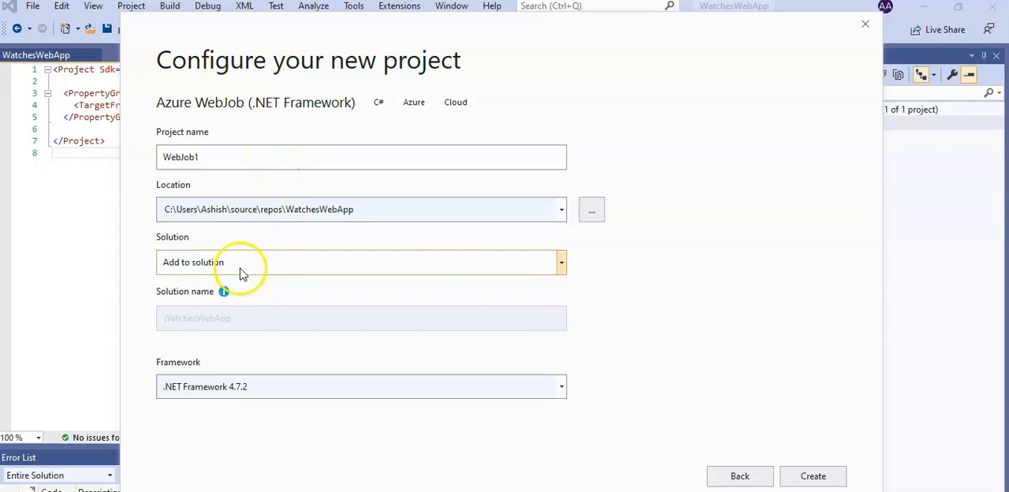
In Visual Studio, create the WebJob1 project on .NET Framework 4.7.2 and add System.Configuration, System.Threading, Microsoft.WindowsAzure.Storage and Storage.Queue using directives to its Program.cs.
{"action": "left_click", "coordinate": [812, 477]}
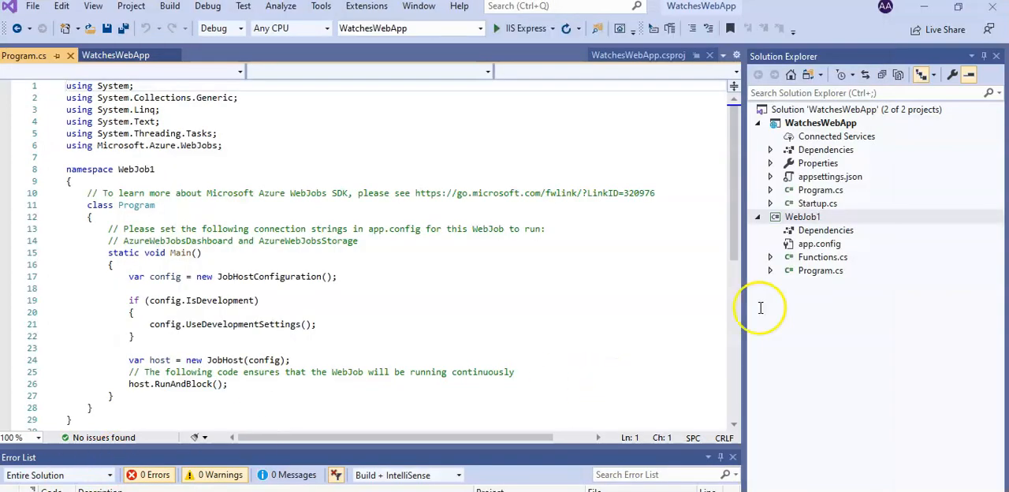
{"action": "left_click", "coordinate": [820, 271]}
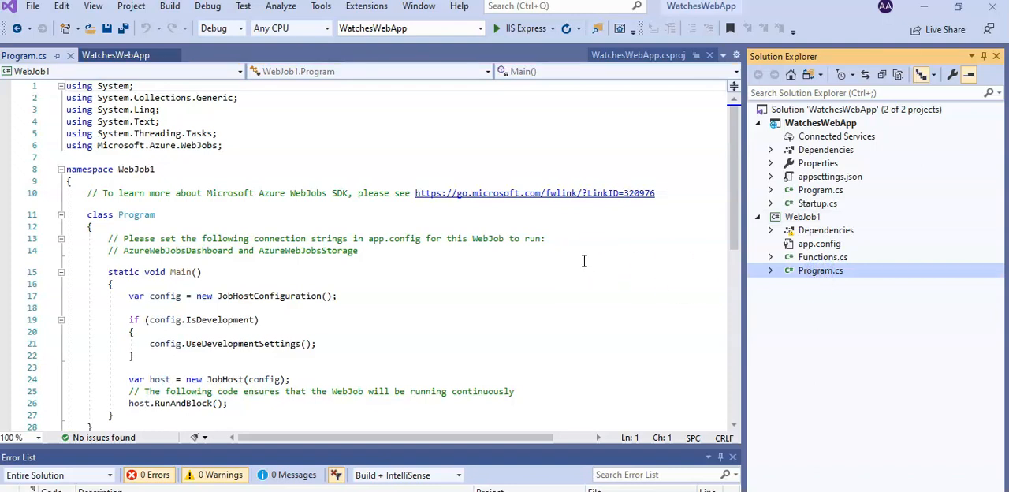
{"action": "key", "text": "F2"}
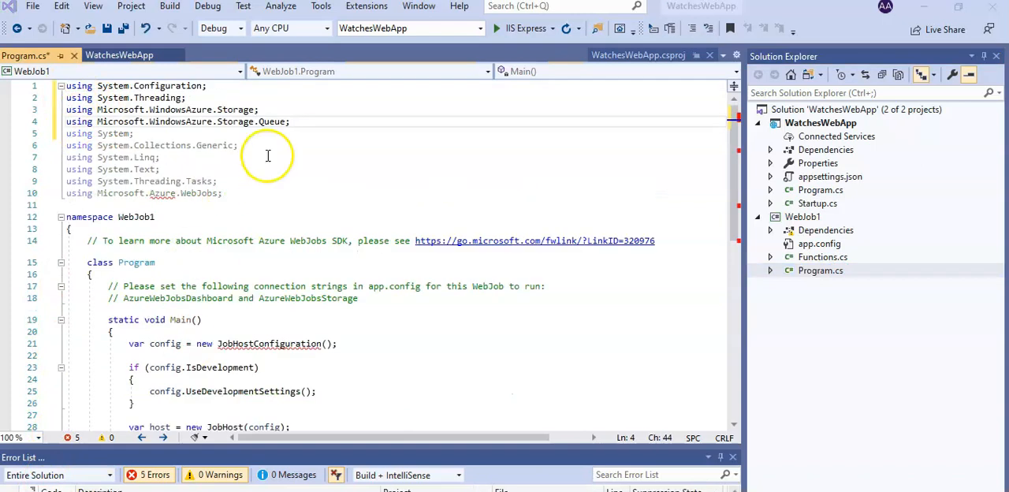
{"action": "left_click", "coordinate": [74, 84], "text": "shift"}
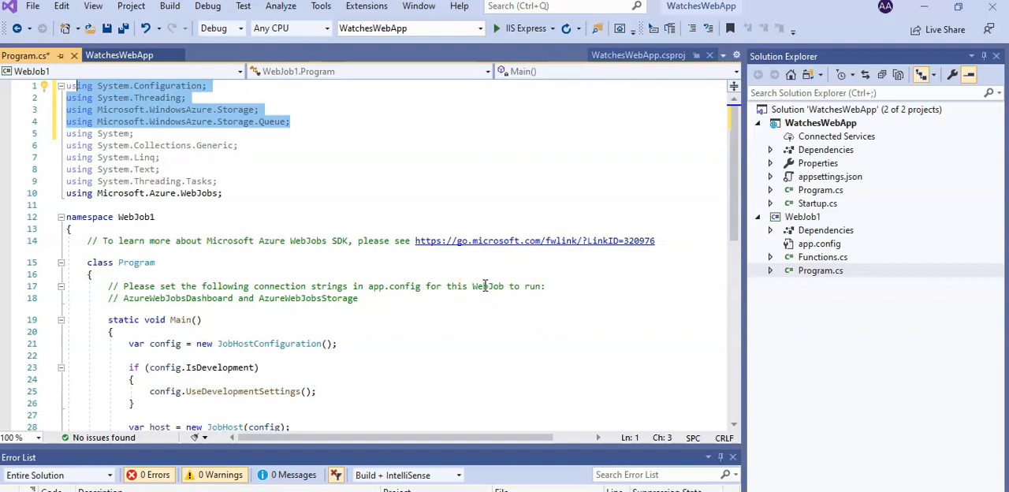
After host.RunAndBlock() in Main, insert the code that adds a stock check message to the stockchecks queue every 30 seconds.
{"action": "scroll", "coordinate": [484, 285], "scroll_direction": "down", "scroll_amount": 2}
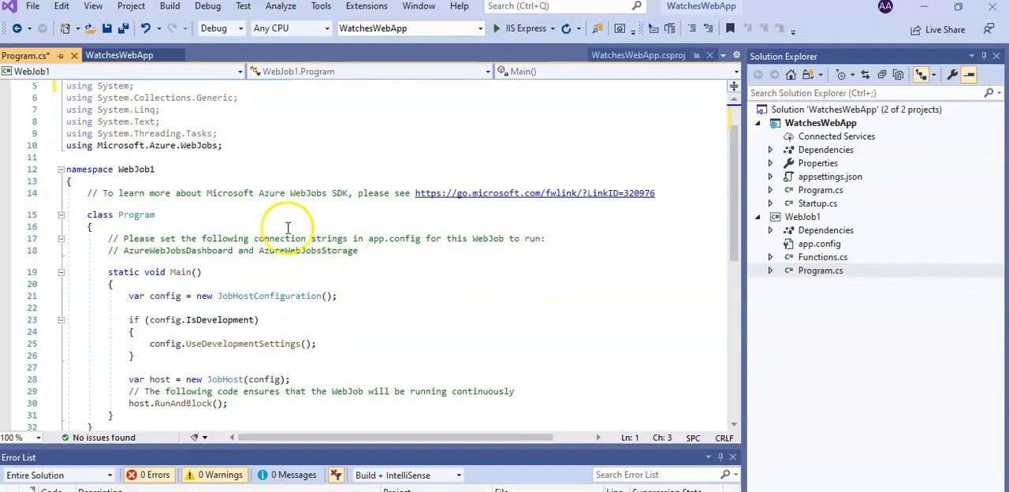
{"action": "scroll", "coordinate": [269, 267], "scroll_direction": "down", "scroll_amount": 2}
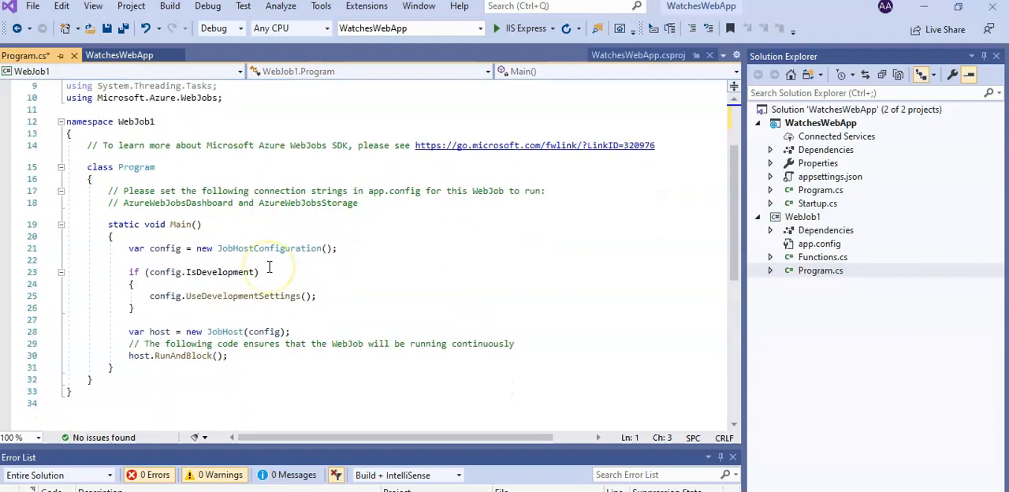
{"action": "left_click", "coordinate": [317, 332]}
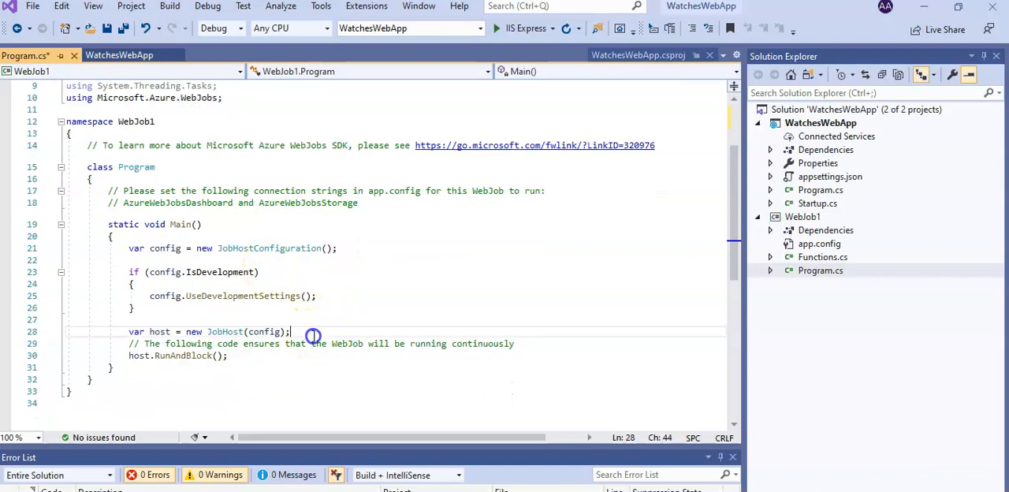
{"action": "scroll", "coordinate": [314, 337], "scroll_direction": "down", "scroll_amount": 1}
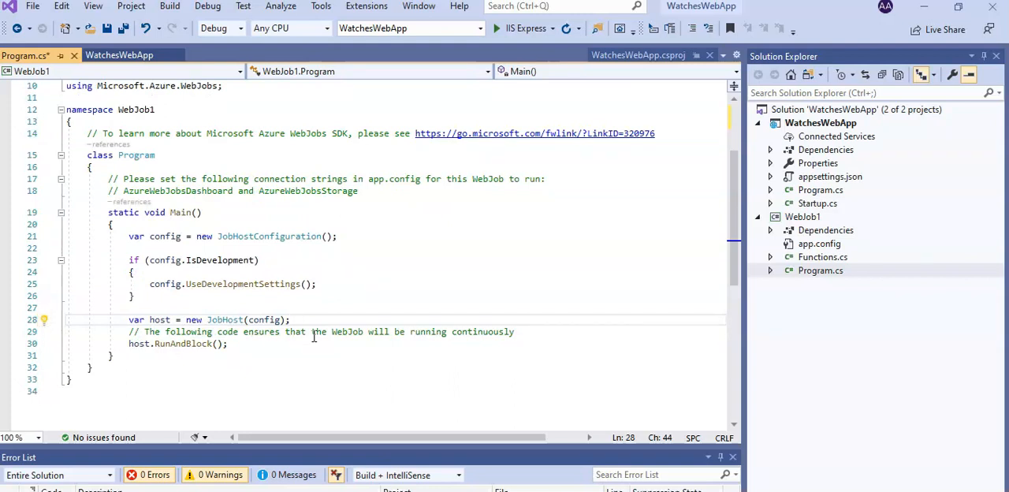
{"action": "left_click", "coordinate": [313, 343]}
{"action": "key", "text": "Return"}
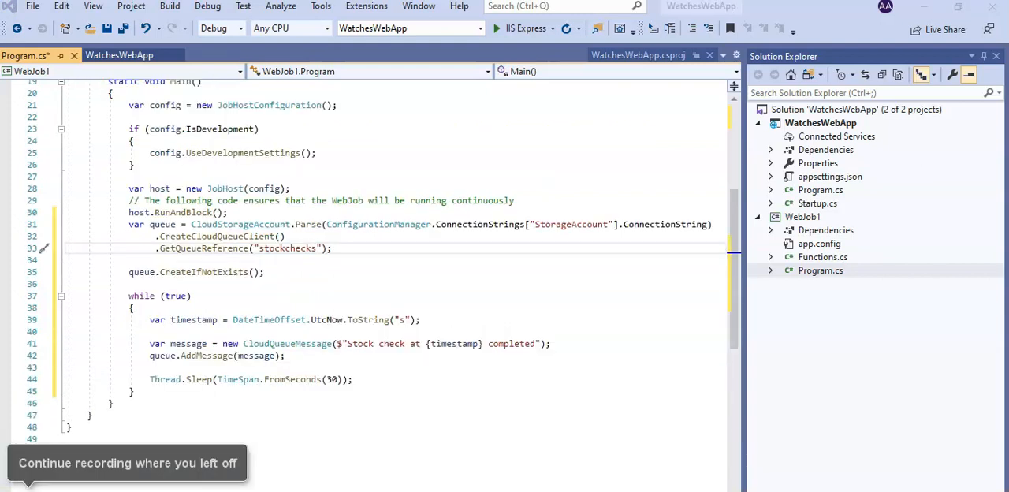
{"action": "scroll", "coordinate": [318, 383], "scroll_direction": "up", "scroll_amount": 6}
{"action": "scroll", "coordinate": [318, 382], "scroll_direction": "down", "scroll_amount": 4}
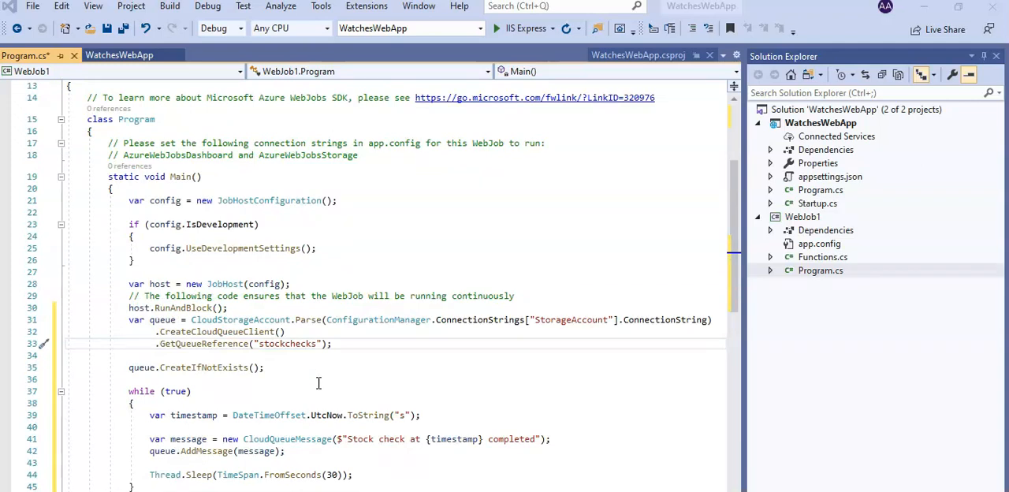
{"action": "left_click", "coordinate": [842, 124]}
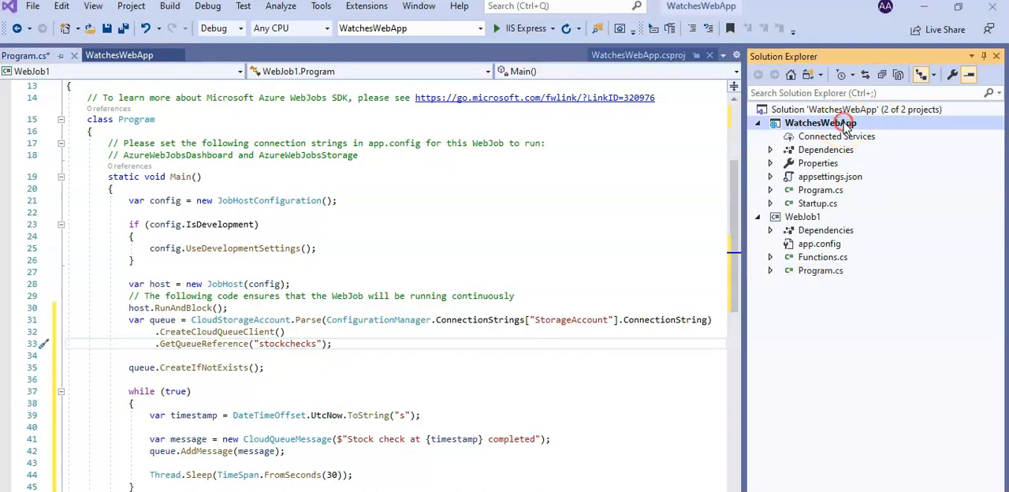
{"action": "right_click", "coordinate": [843, 124]}
{"action": "left_click", "coordinate": [831, 162]}
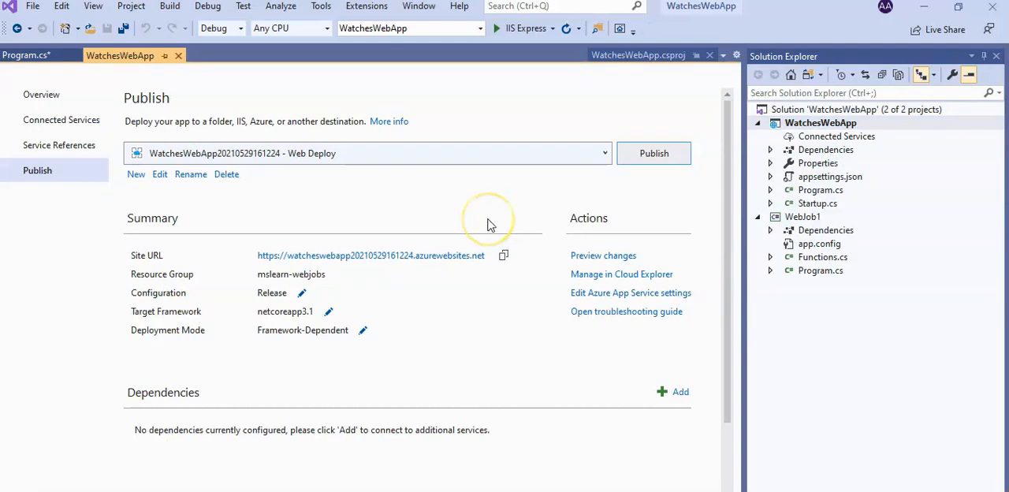
{"action": "left_click", "coordinate": [654, 155]}
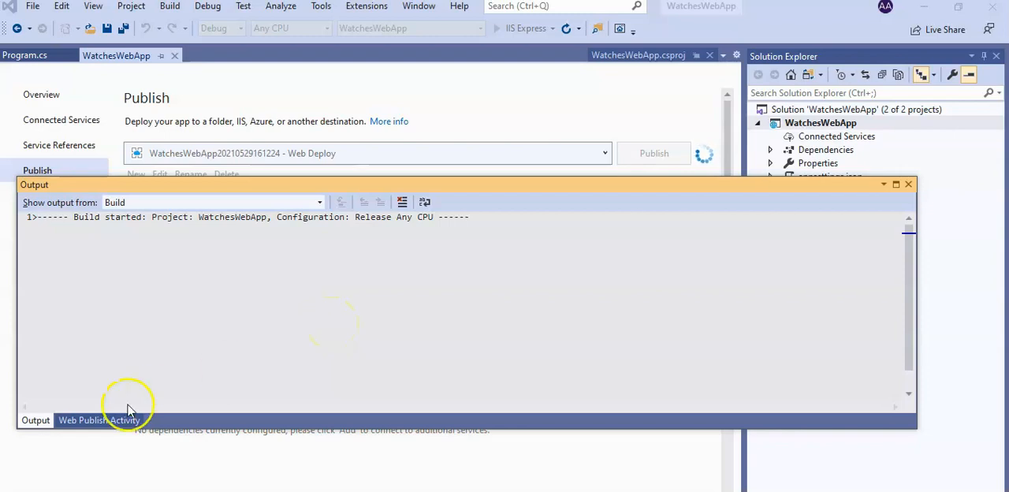
{"action": "left_click", "coordinate": [93, 420]}
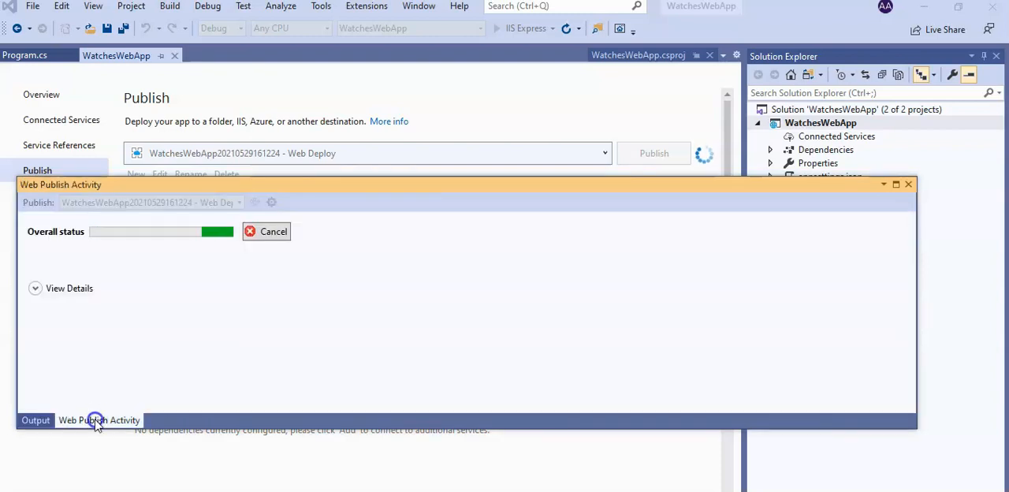
{"action": "left_click", "coordinate": [35, 420]}
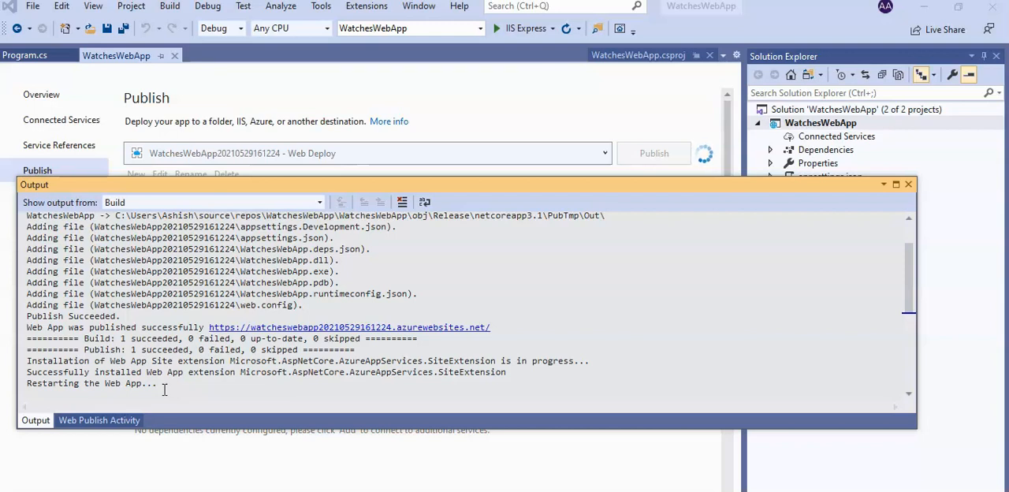
Switch to the Azure portal and refresh the web app's WebJobs list.
{"action": "key", "text": "alt+Tab"}
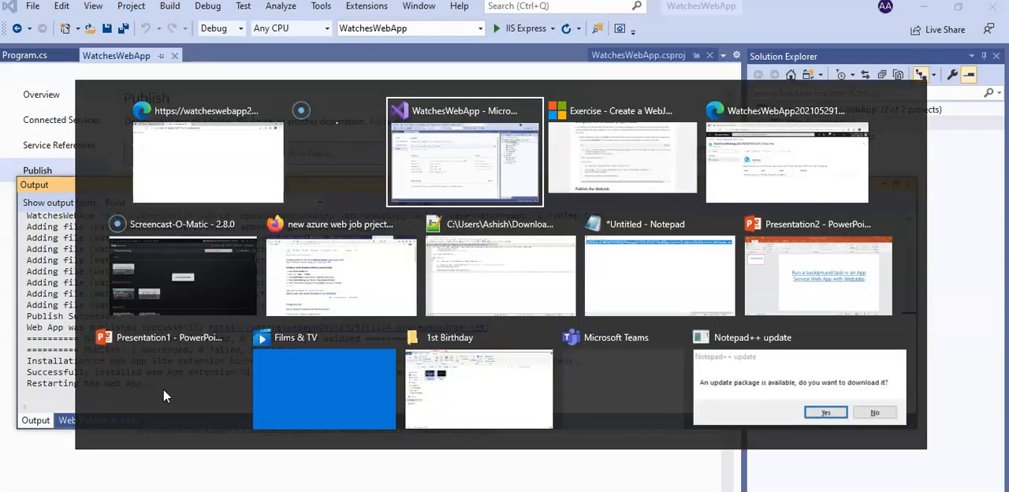
{"action": "key", "text": "Tab"}
{"action": "key", "text": "Tab"}
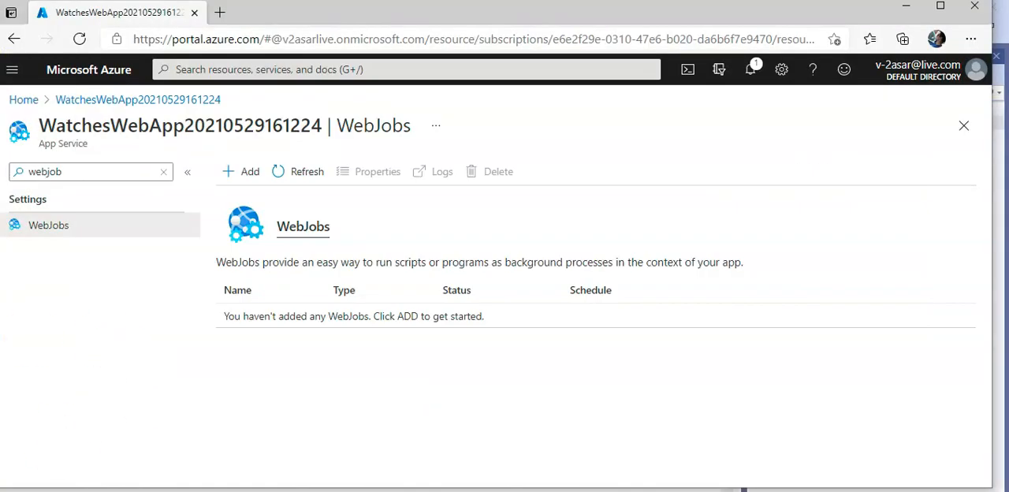
{"action": "left_click", "coordinate": [292, 173]}
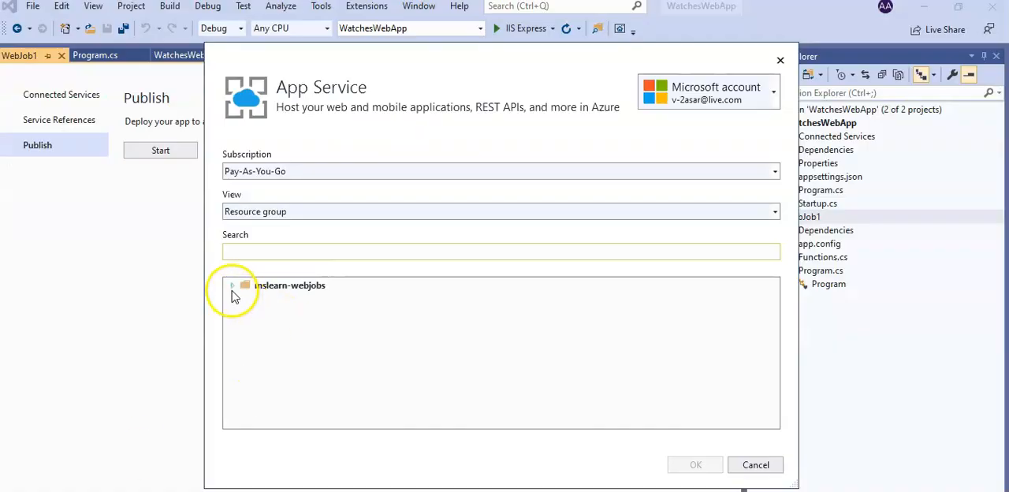
{"action": "left_click", "coordinate": [280, 288]}
{"action": "left_click", "coordinate": [231, 285]}
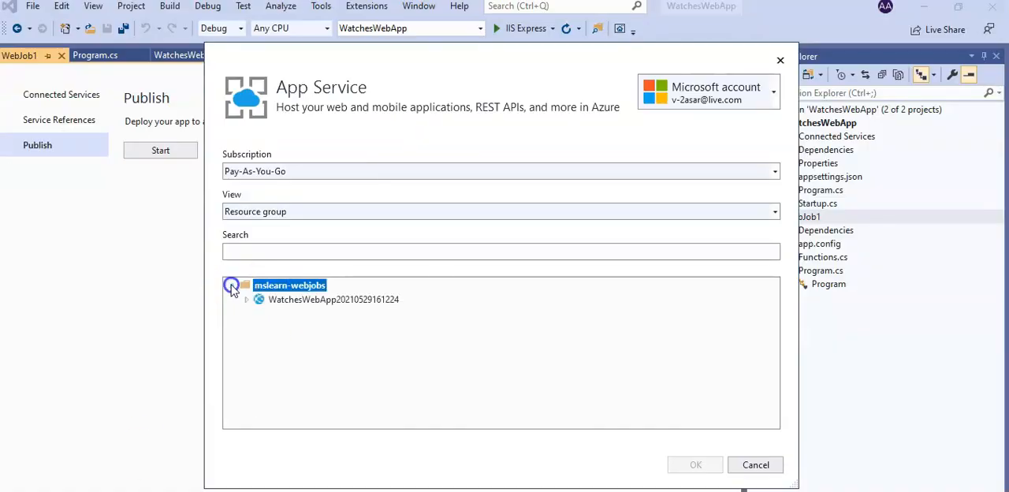
{"action": "double_click", "coordinate": [278, 303]}
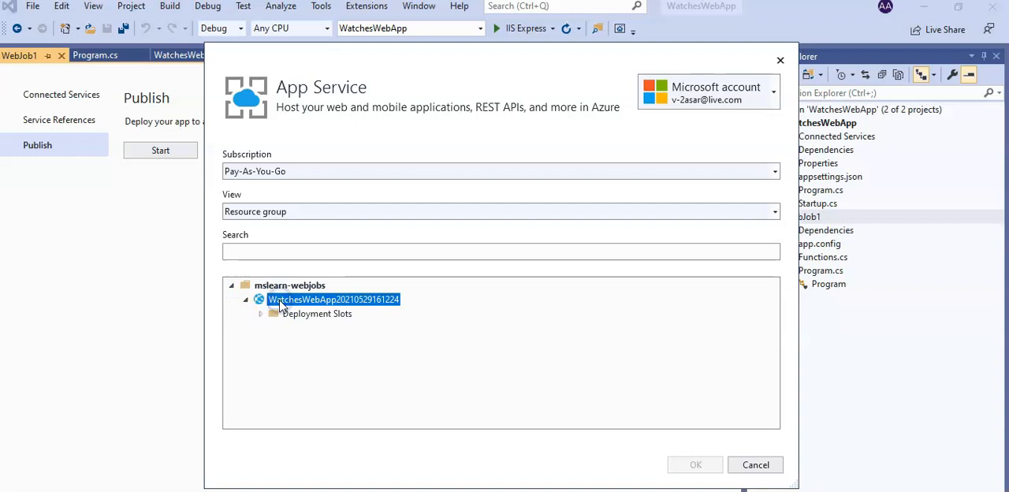
{"action": "left_click", "coordinate": [260, 314]}
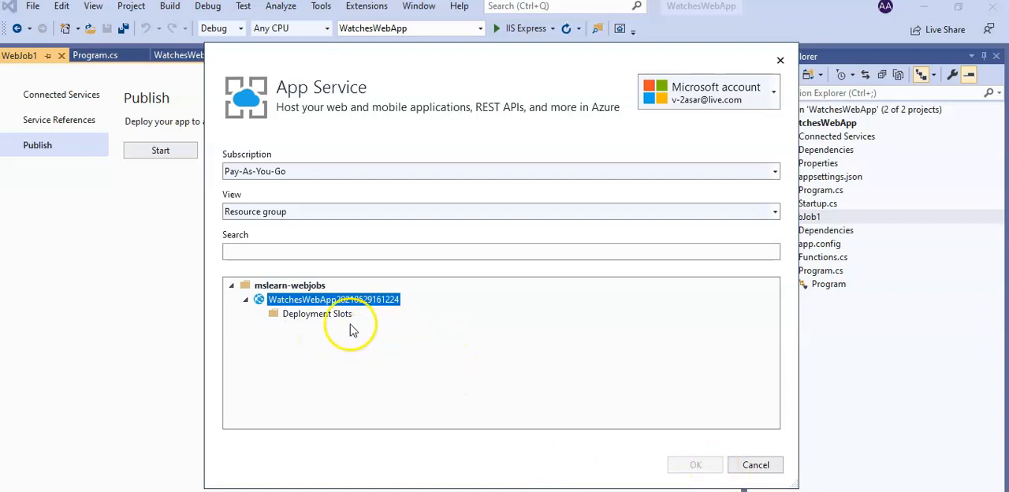
{"action": "left_click", "coordinate": [340, 314]}
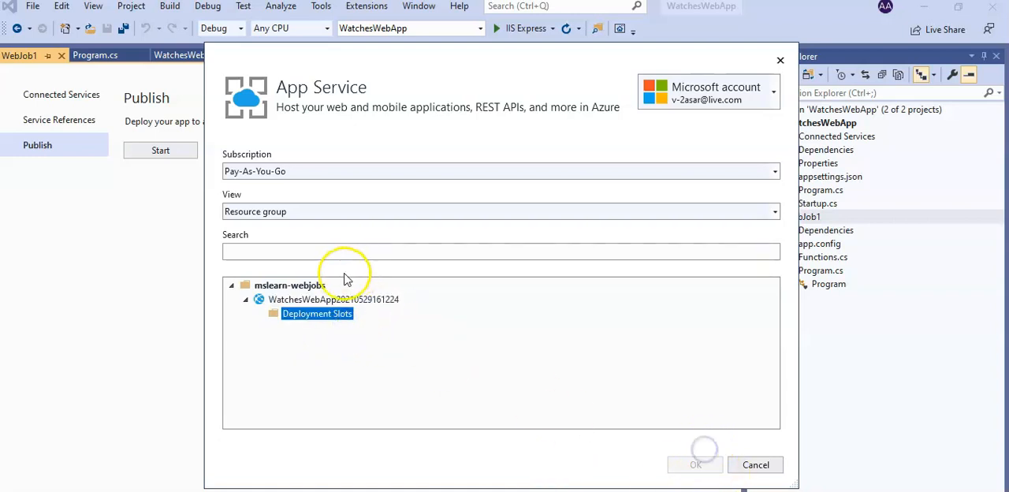
{"action": "left_click", "coordinate": [339, 299]}
{"action": "double_click", "coordinate": [339, 302]}
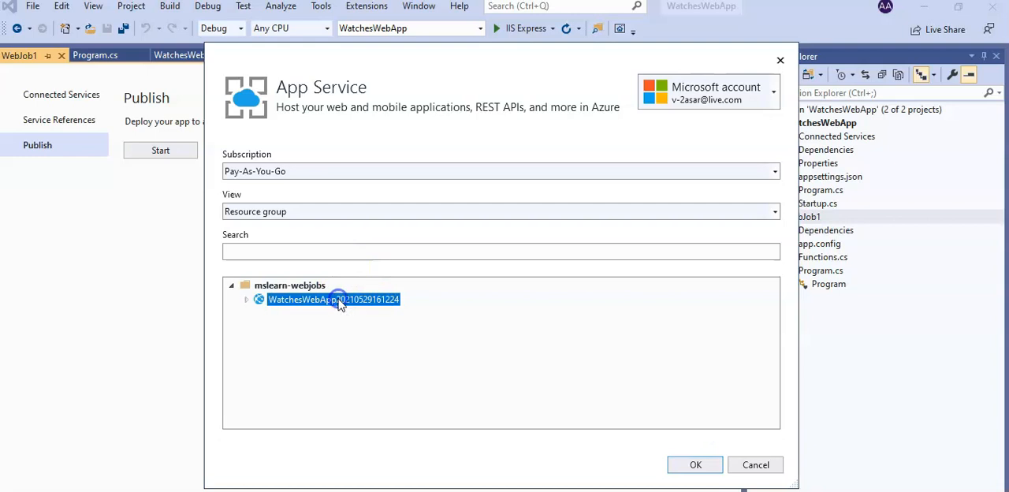
{"action": "left_click", "coordinate": [676, 466]}
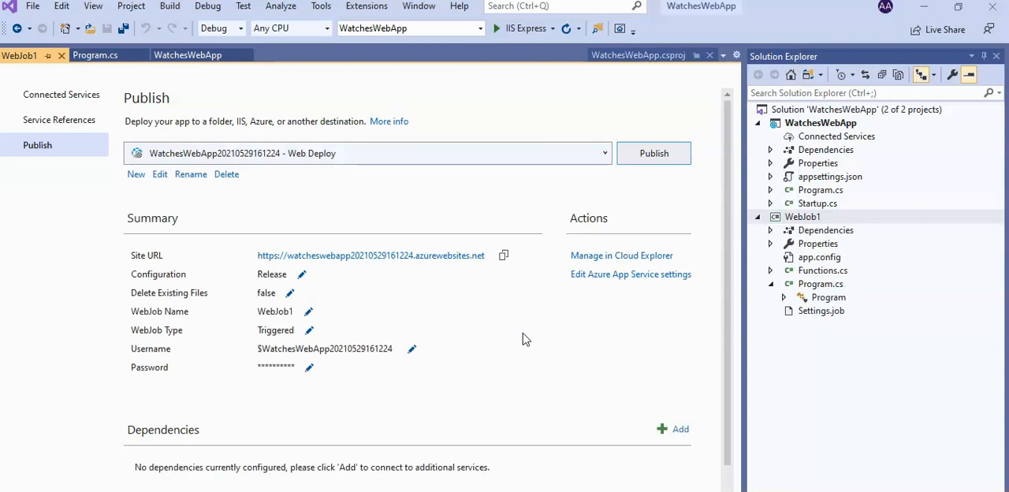
{"action": "left_click", "coordinate": [654, 154]}
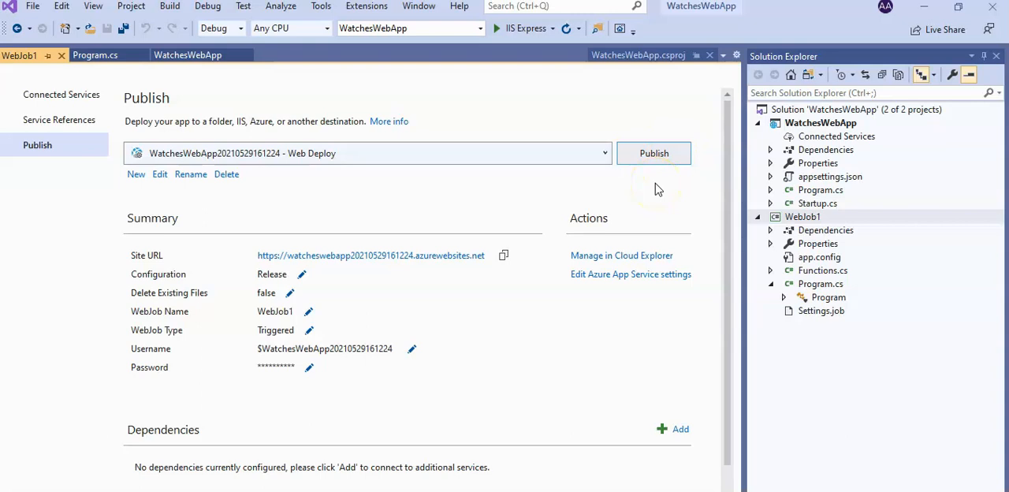
{"action": "left_click", "coordinate": [654, 164]}
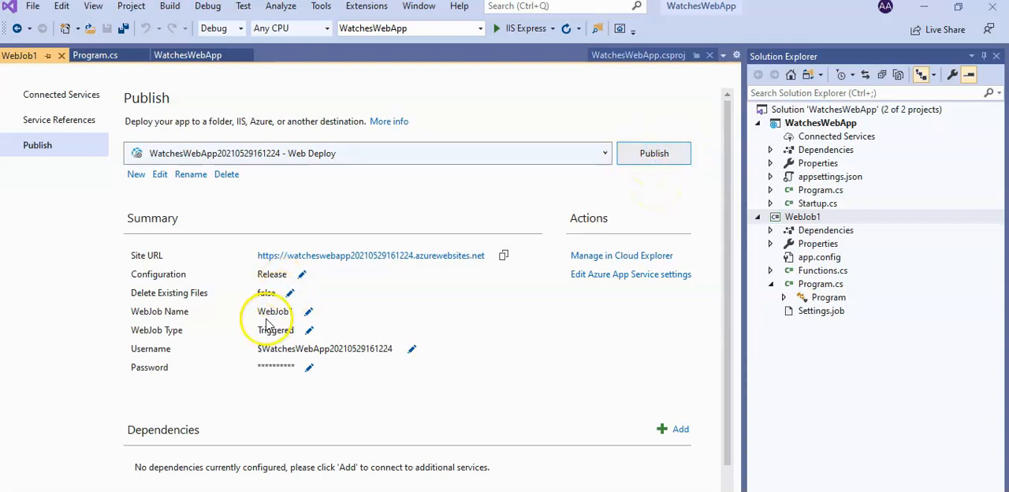
{"action": "left_click", "coordinate": [655, 156]}
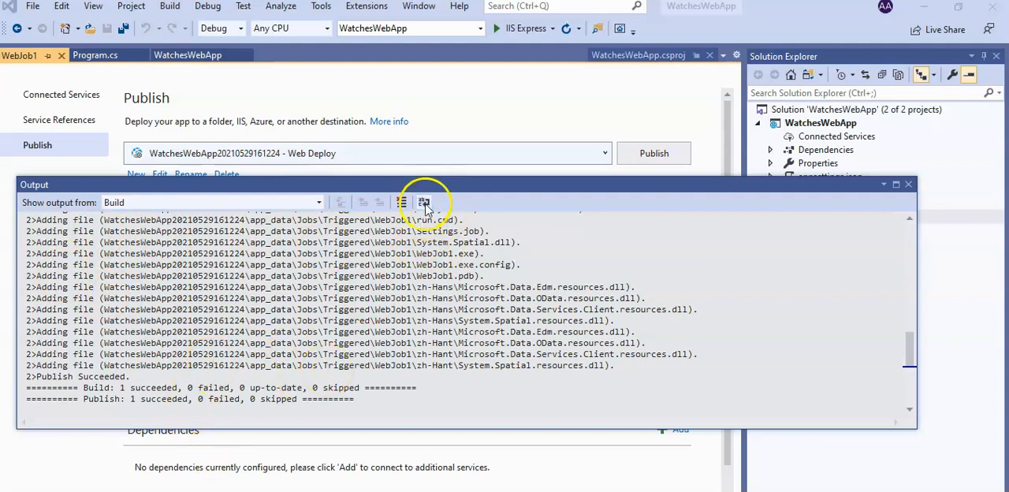
Switch to the Azure portal, reload the page and reopen the web app's WebJobs list by filtering for "web".
{"action": "key", "text": "alt+Tab"}
{"action": "key", "text": "alt+Tab"}
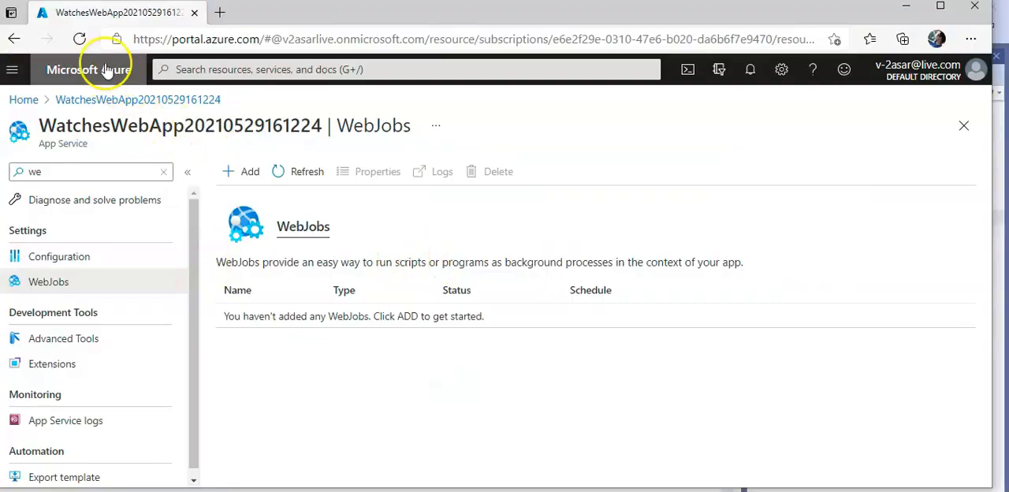
{"action": "left_click", "coordinate": [79, 39]}
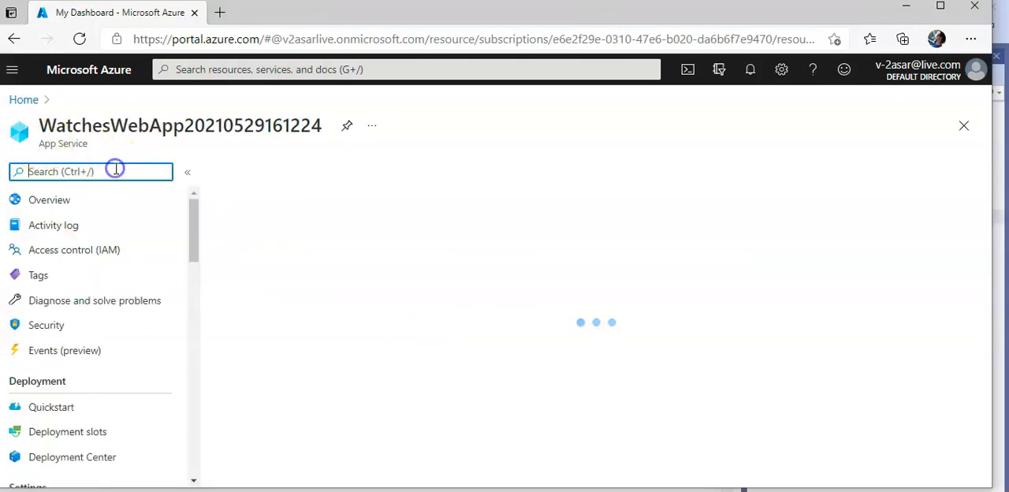
{"action": "type", "text": "web"}
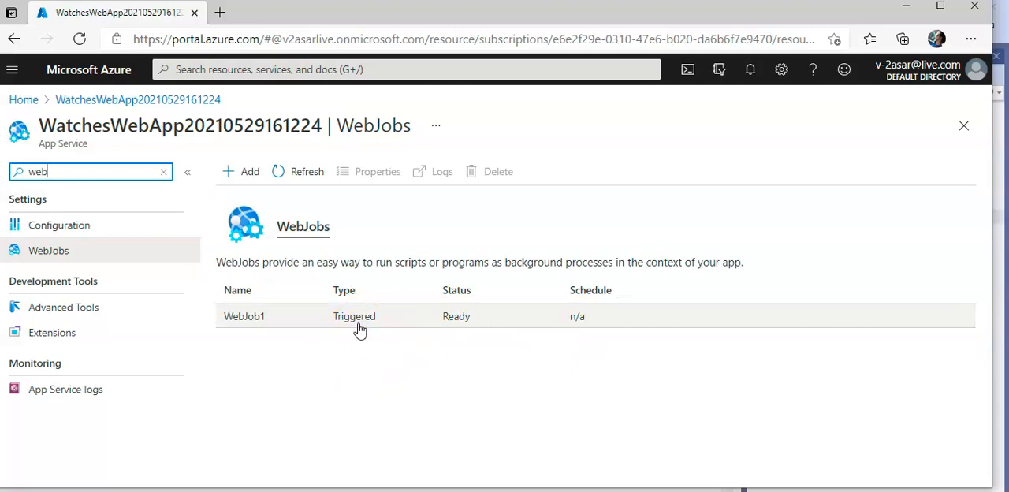
Run WebJob1 from the WebJobs list and confirm the run.
{"action": "left_click", "coordinate": [359, 329]}
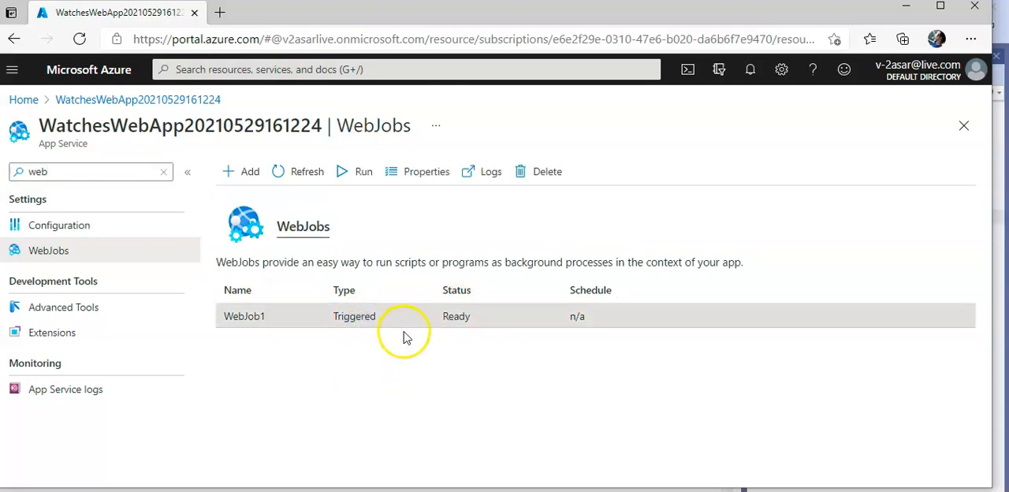
{"action": "left_click", "coordinate": [358, 177]}
{"action": "left_click", "coordinate": [267, 254]}
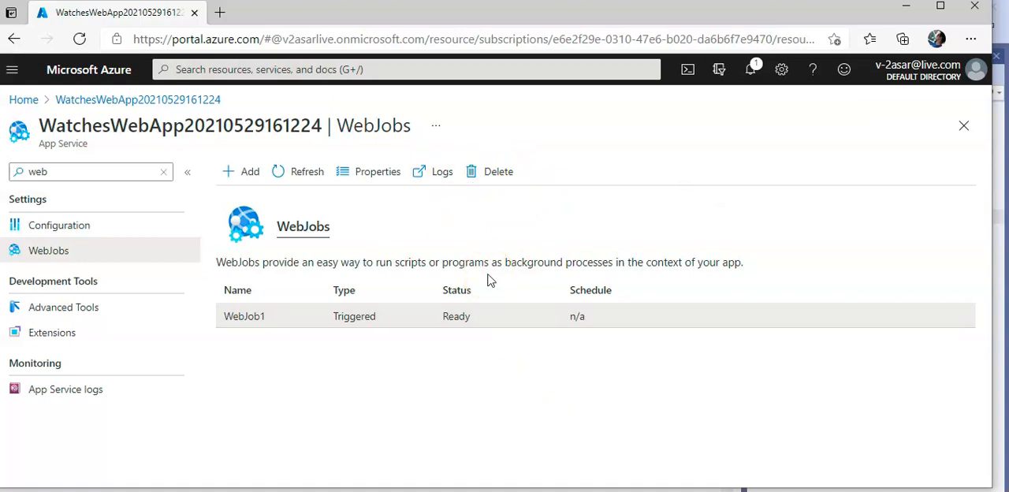
Open the queues of the mslearnwebjobs23915 storage account and refresh the queue list to check for stock check messages.
{"action": "left_click", "coordinate": [208, 70]}
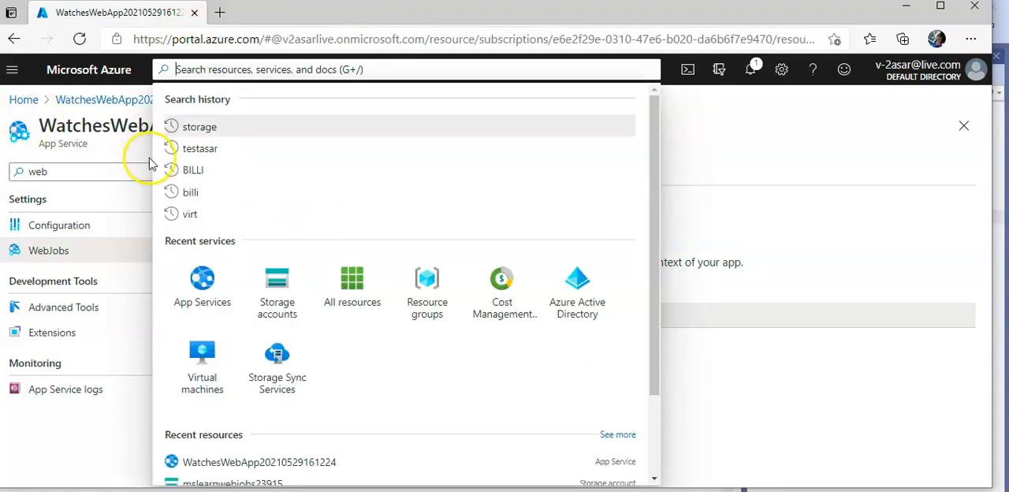
{"action": "left_click", "coordinate": [281, 270]}
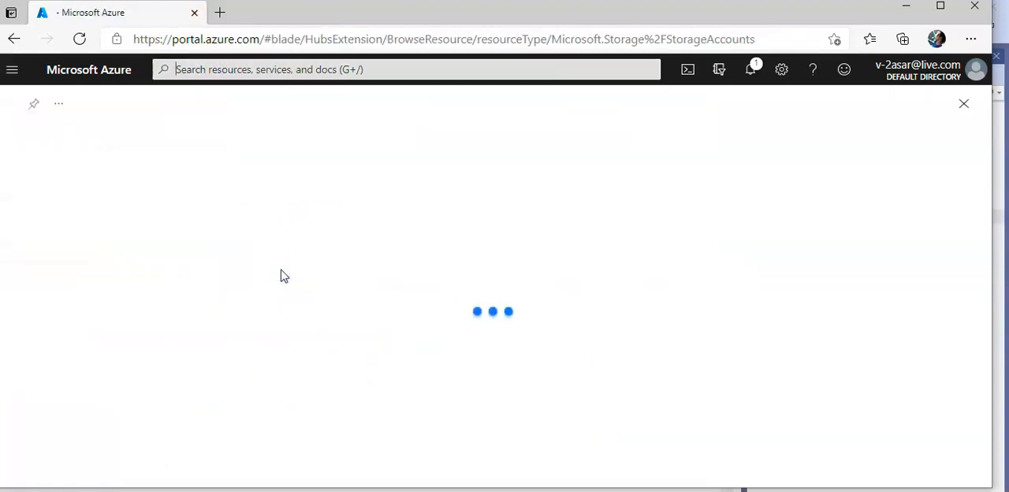
{"action": "left_click", "coordinate": [100, 297]}
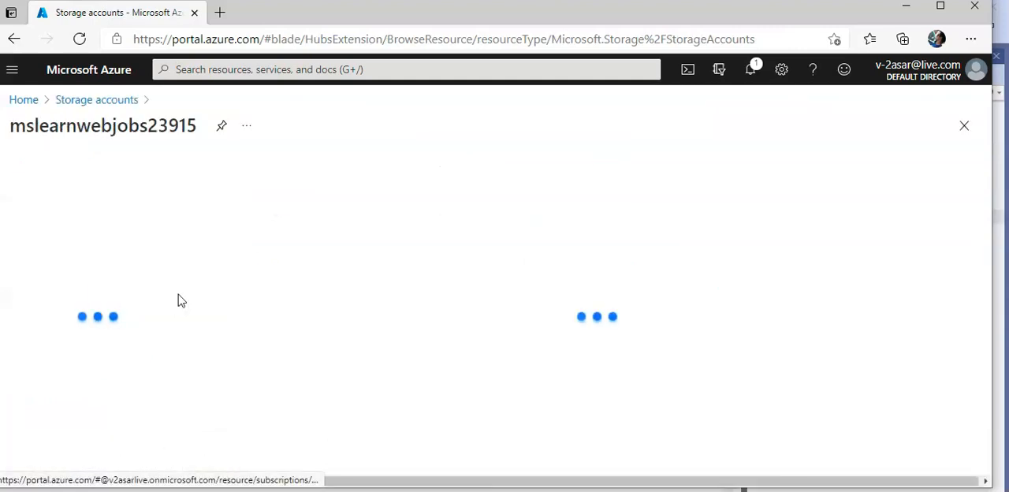
{"action": "left_click", "coordinate": [131, 172]}
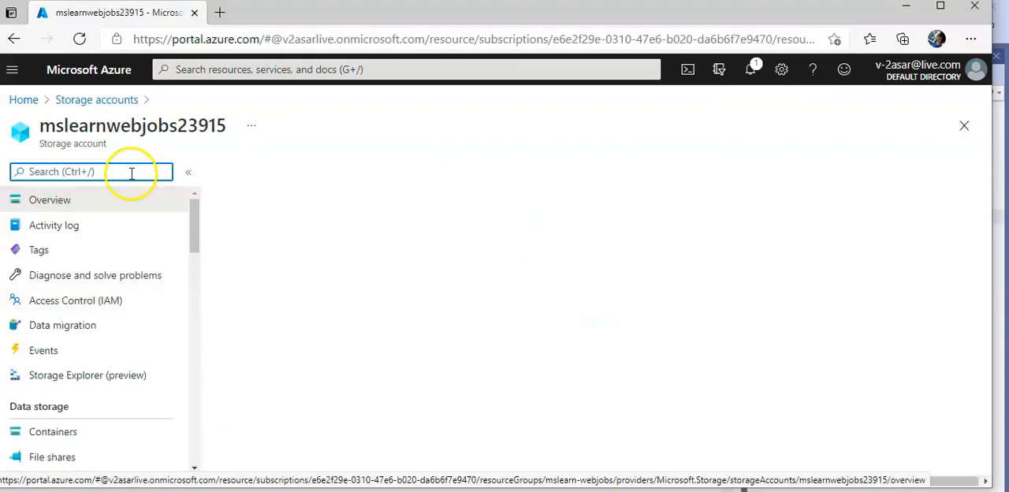
{"action": "type", "text": "queues"}
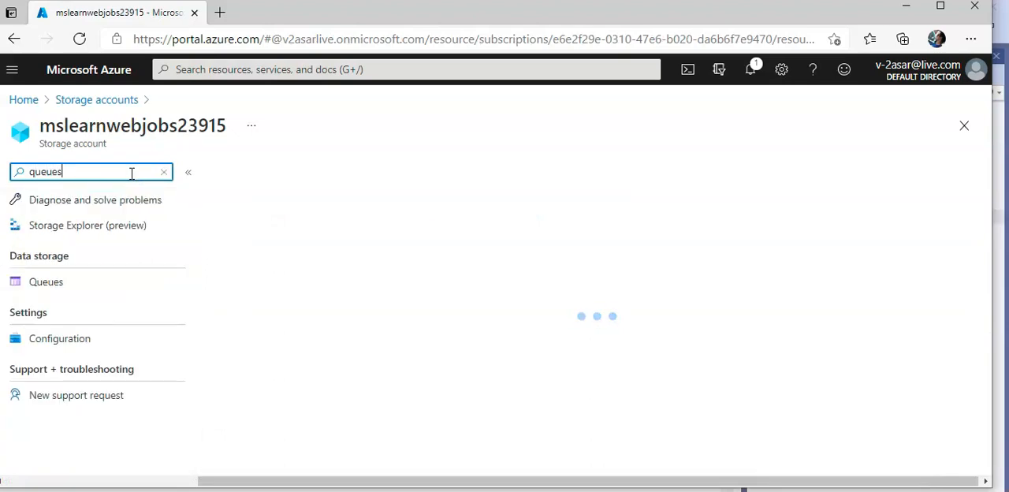
{"action": "left_click", "coordinate": [46, 256]}
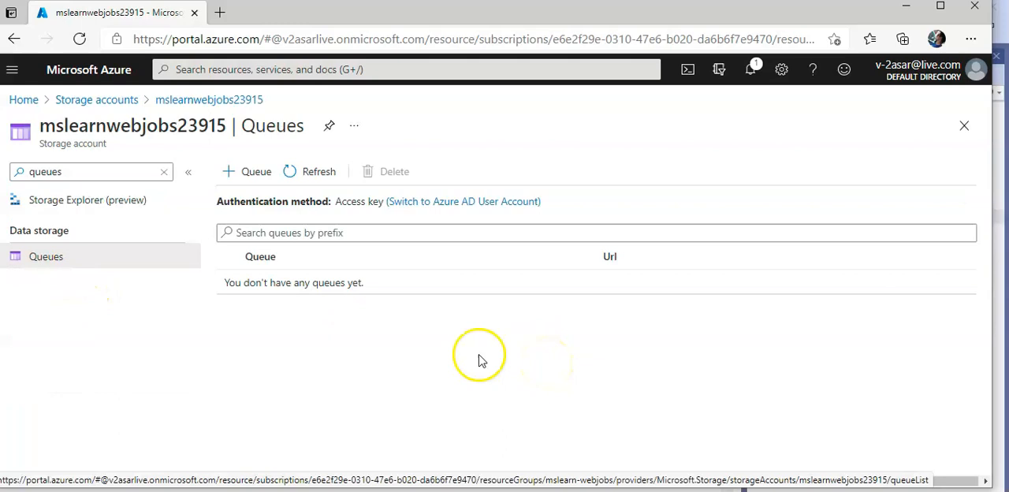
{"action": "left_click", "coordinate": [306, 175]}
{"action": "left_click", "coordinate": [306, 176]}
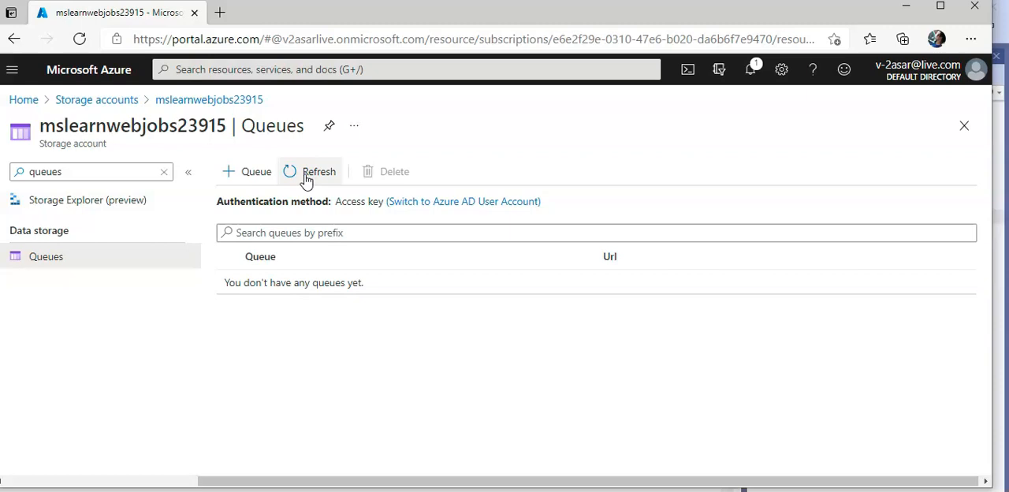
{"action": "left_click", "coordinate": [307, 174]}
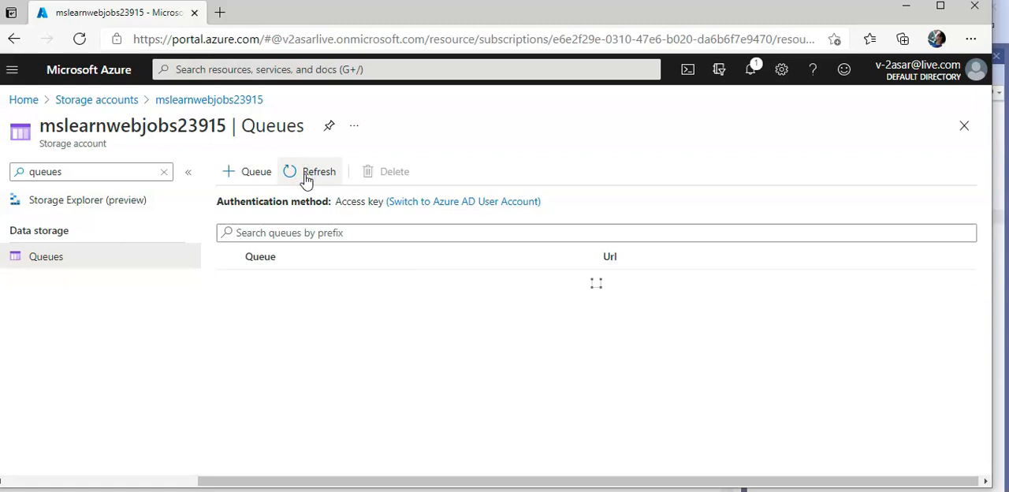
{"action": "left_click", "coordinate": [25, 99]}
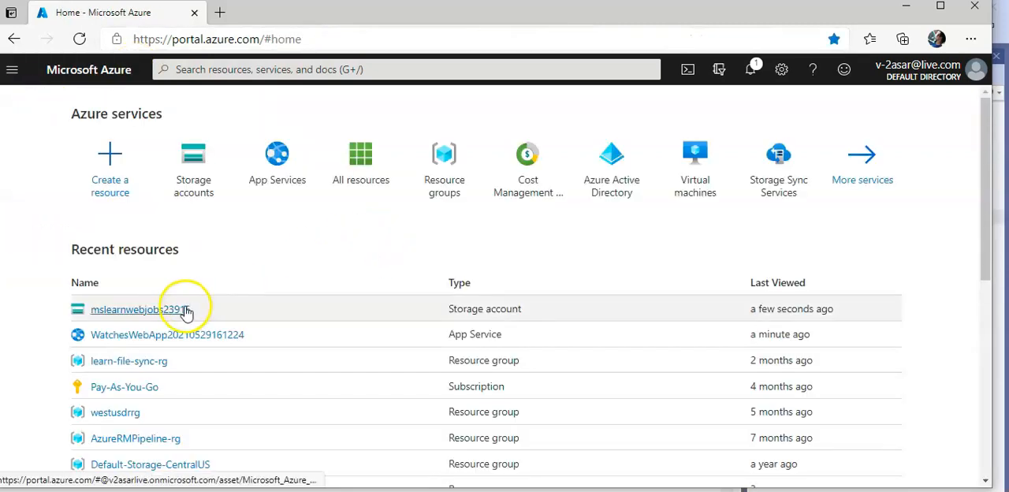
{"action": "left_click", "coordinate": [176, 337]}
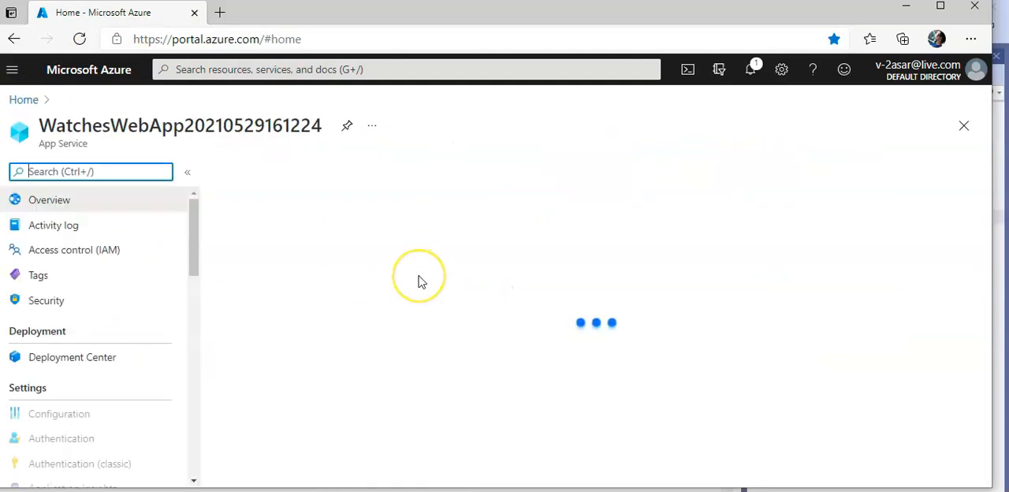
{"action": "left_click", "coordinate": [135, 171]}
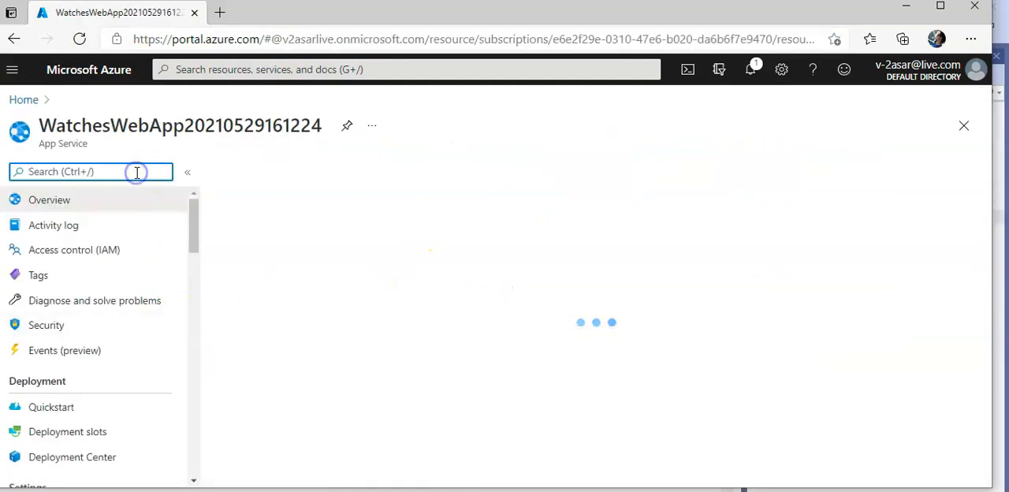
{"action": "type", "text": "web"}
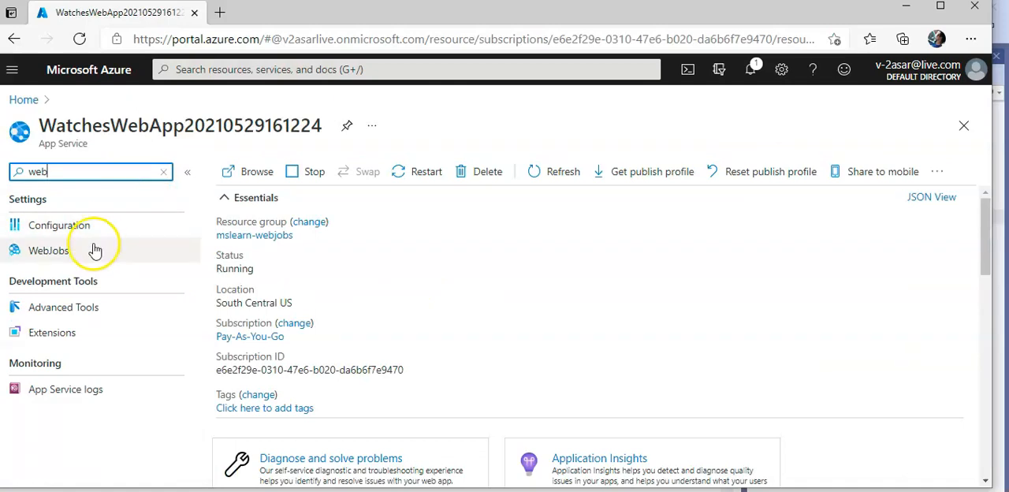
{"action": "left_click", "coordinate": [94, 246]}
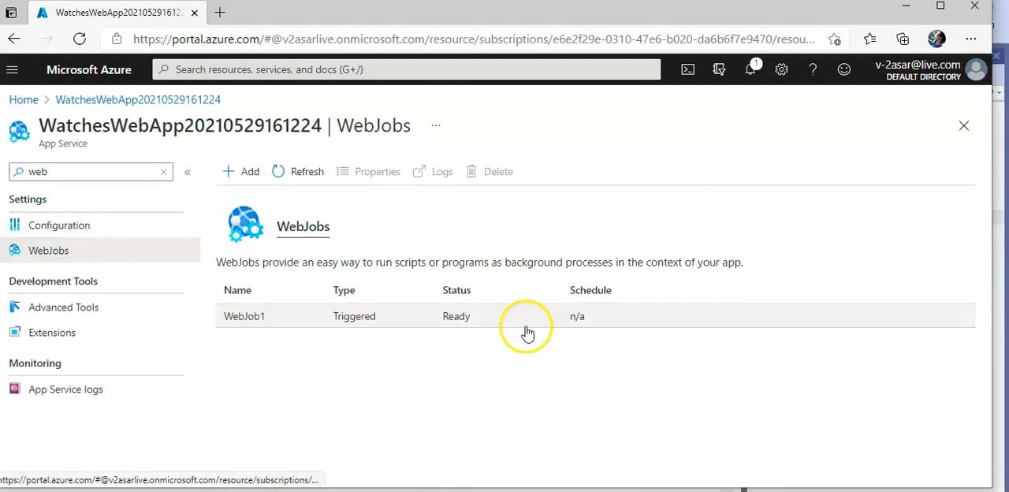
{"action": "left_click", "coordinate": [461, 316]}
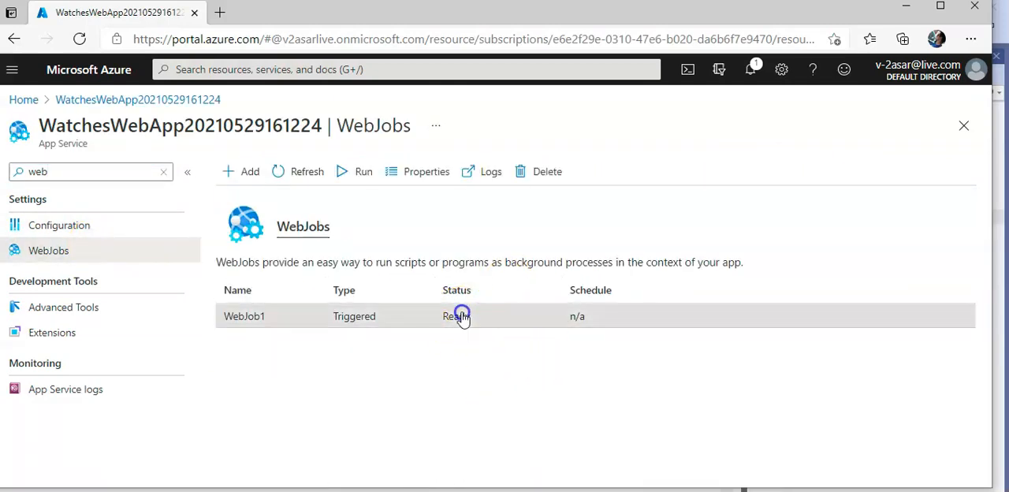
{"action": "left_click", "coordinate": [596, 316]}
{"action": "double_click", "coordinate": [596, 317]}
{"action": "left_click", "coordinate": [309, 172]}
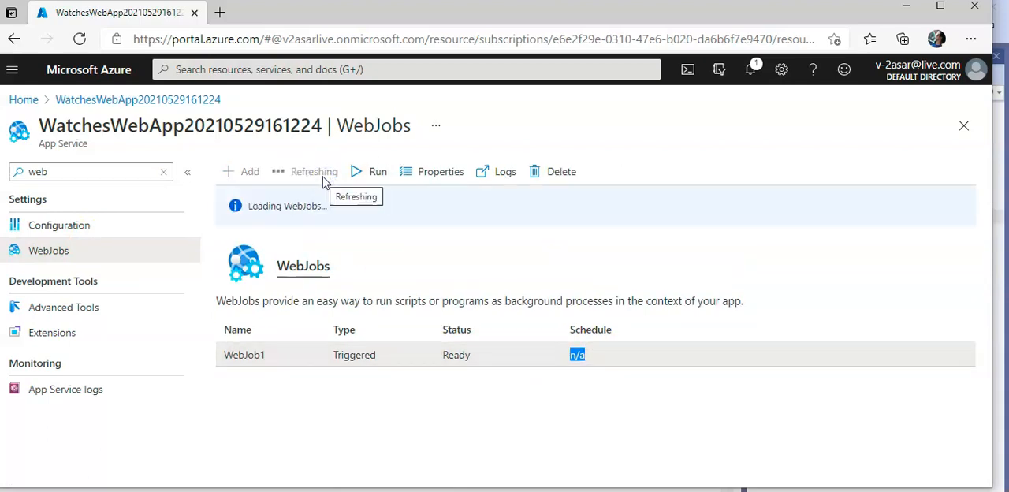
Duplicate the WebJobs browser tab and return to the original tab.
{"action": "right_click", "coordinate": [146, 15]}
{"action": "left_click", "coordinate": [196, 73]}
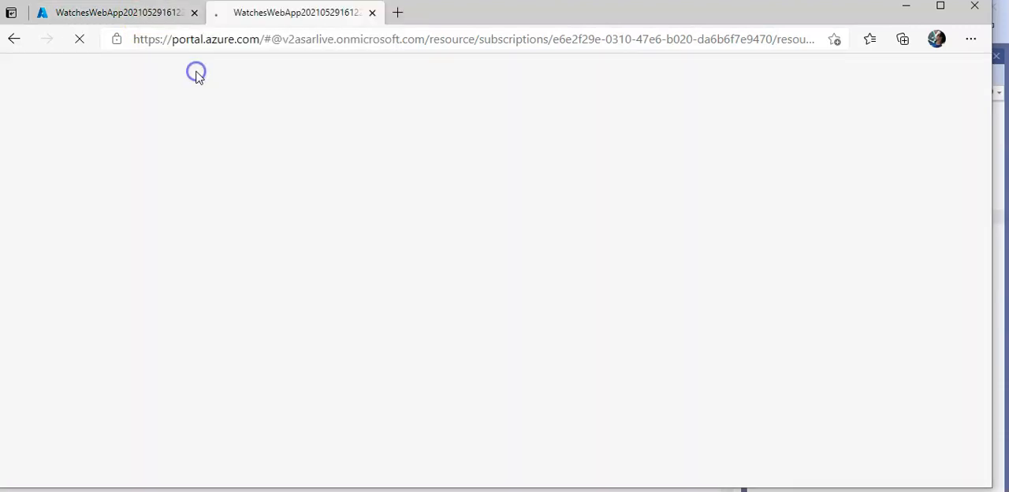
{"action": "left_click", "coordinate": [135, 13]}
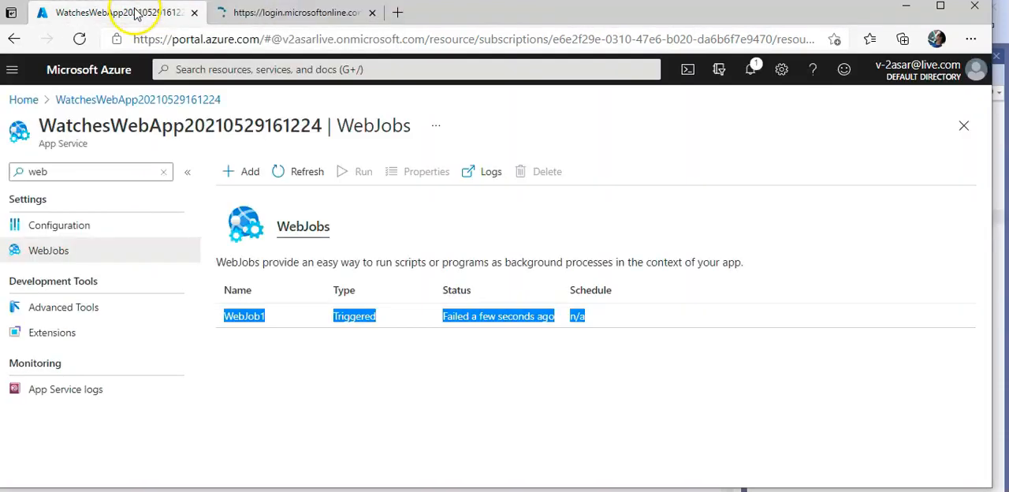
In the original tab, open the mslearnwebjobs23915 storage account's Queues again and refresh the list.
{"action": "left_click", "coordinate": [22, 98]}
{"action": "left_click", "coordinate": [202, 187]}
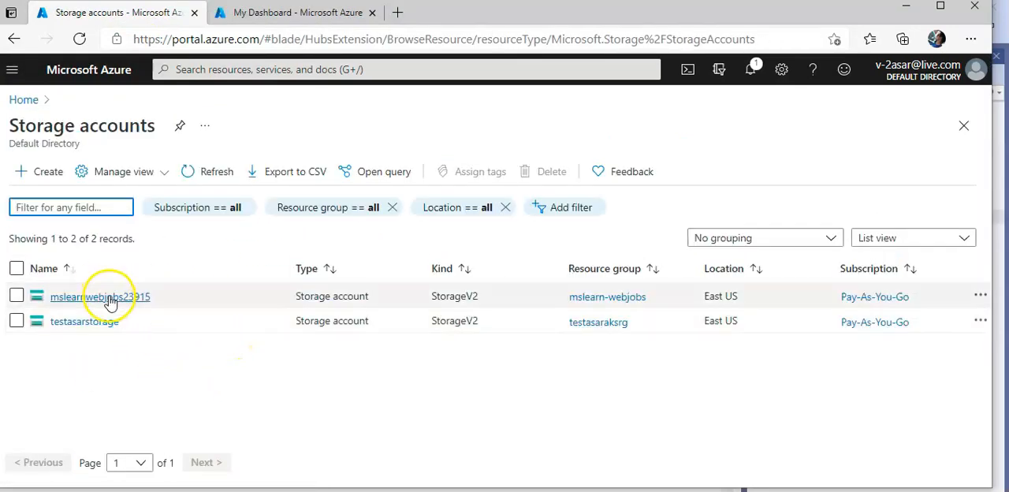
{"action": "left_click", "coordinate": [110, 298]}
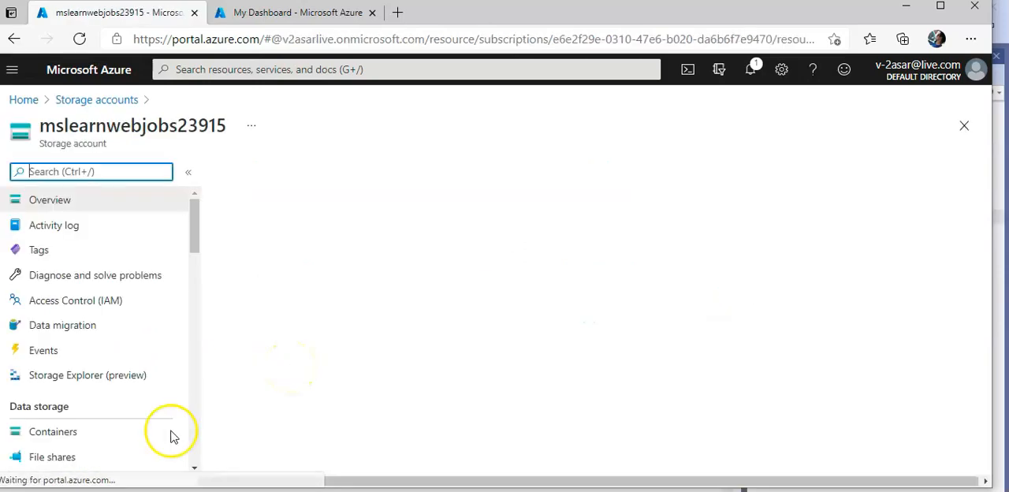
{"action": "type", "text": "q"}
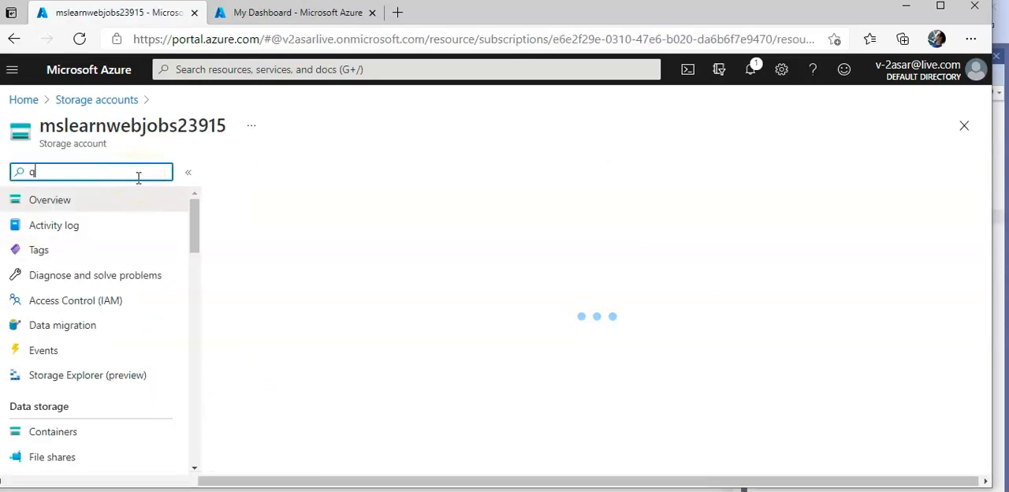
{"action": "left_click", "coordinate": [70, 288]}
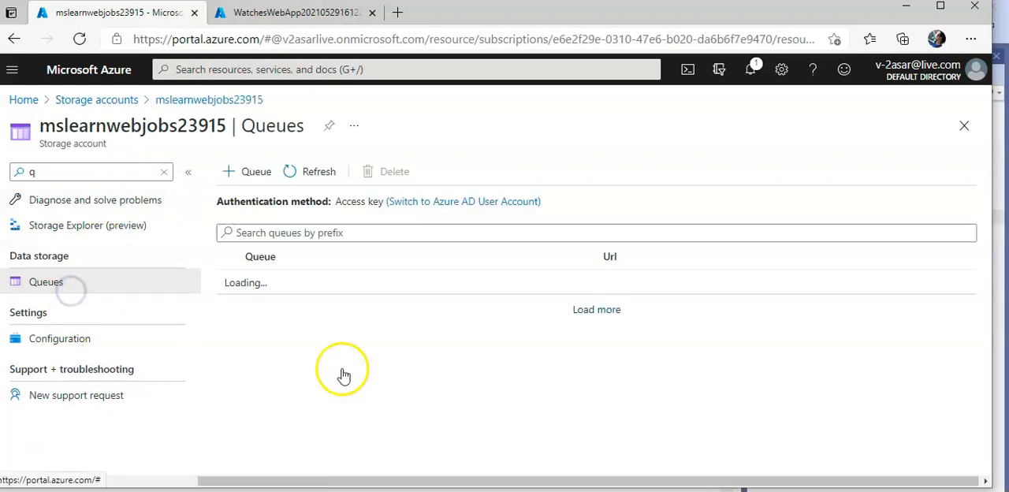
{"action": "left_click", "coordinate": [300, 161]}
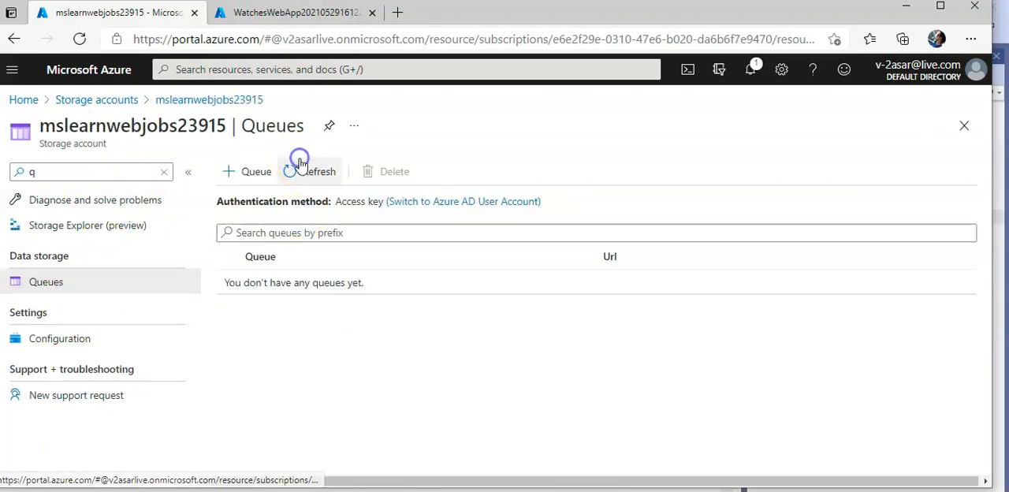